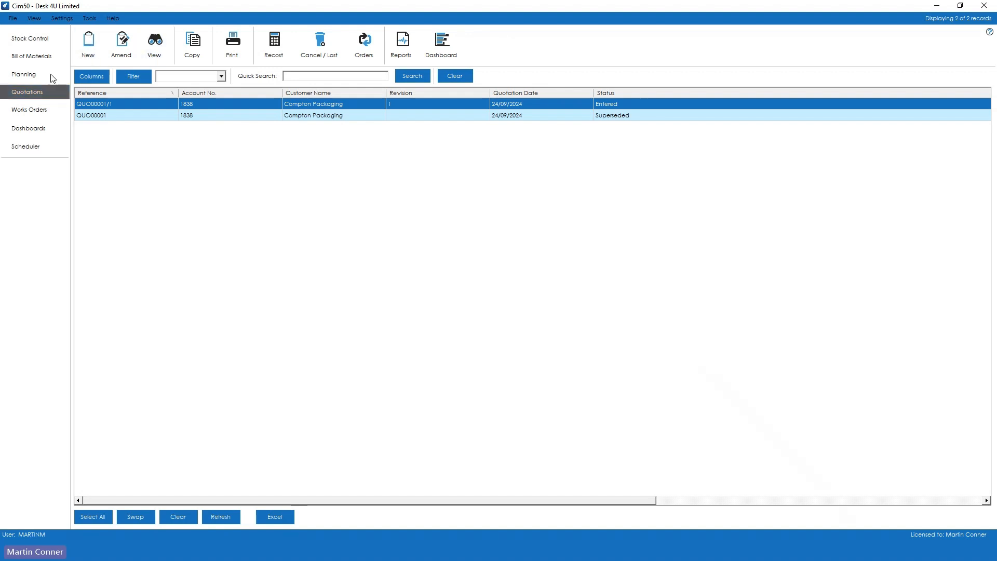
- Create a new Customer-type quotation for The Show Lodge, using its registered address as the delivery address
left_click(94, 49)
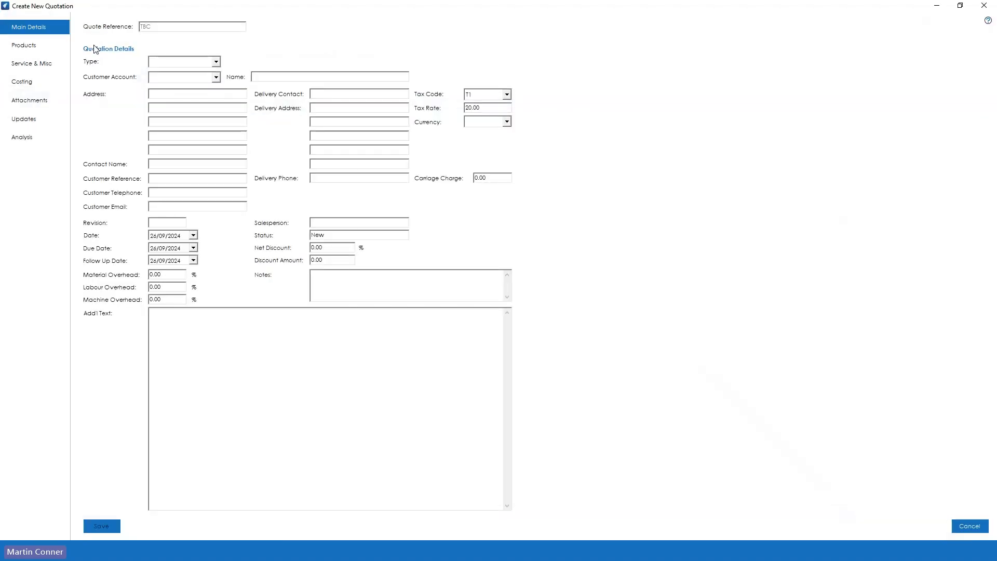
left_click(216, 62)
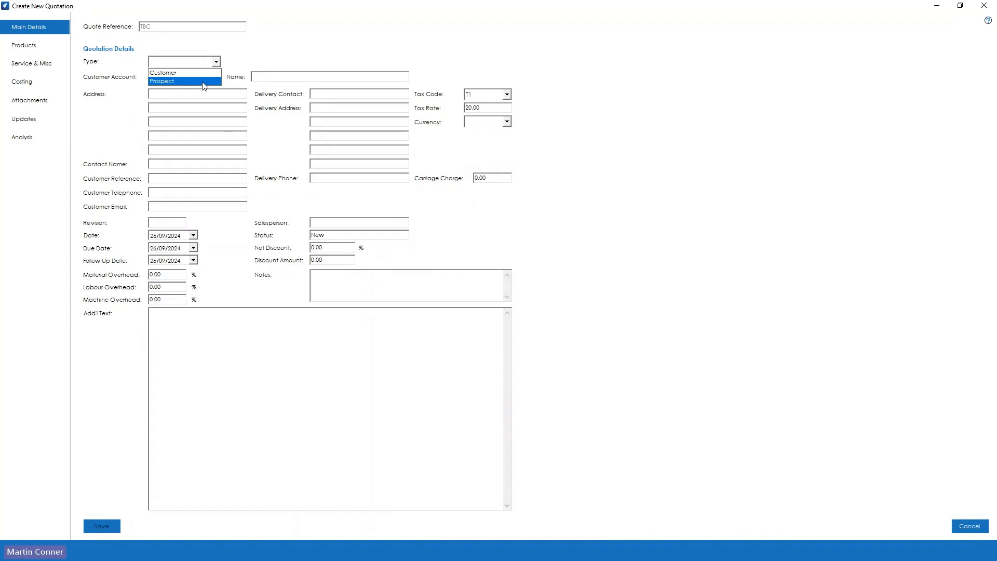
left_click(206, 72)
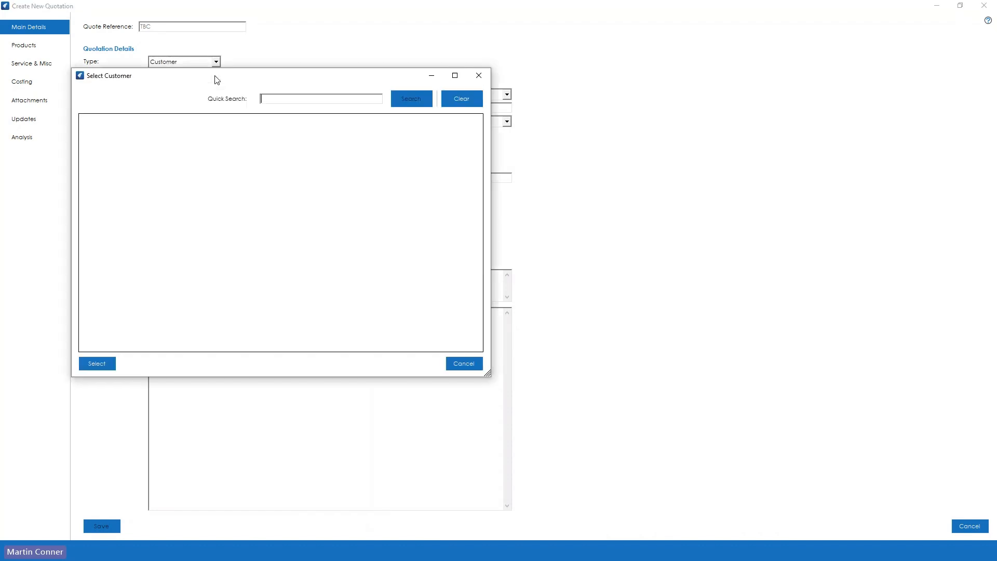
left_click(169, 153)
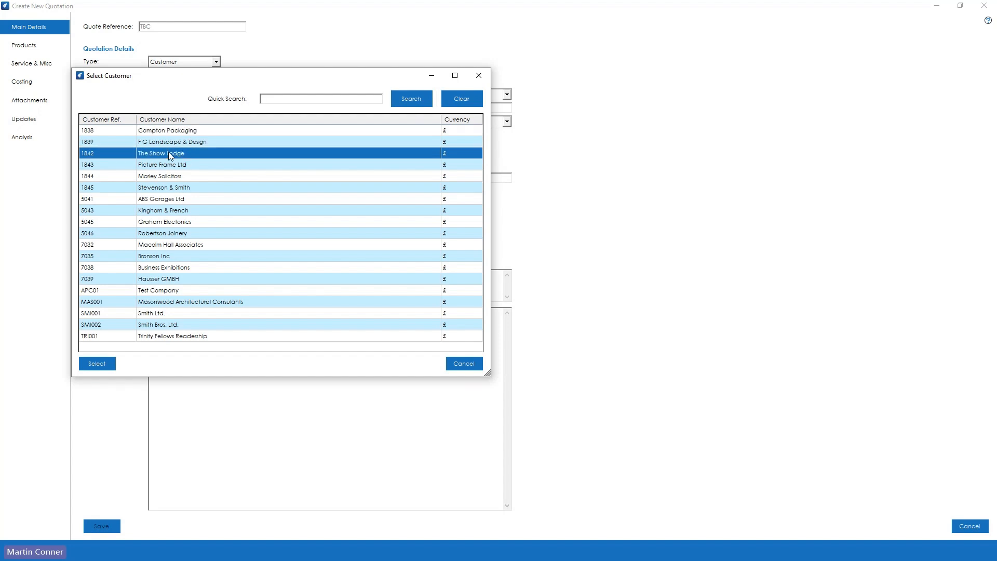
left_click(98, 363)
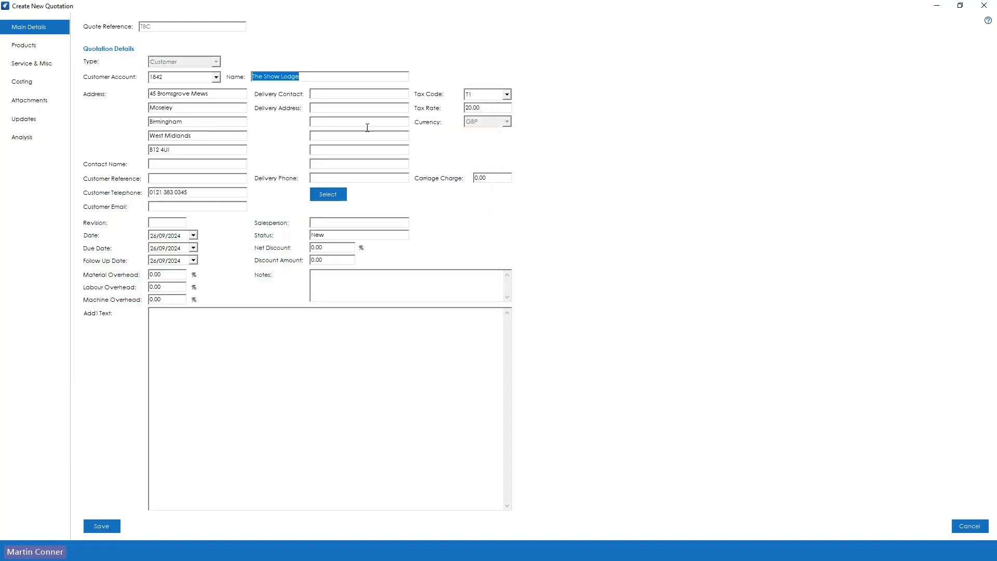
left_click(322, 196)
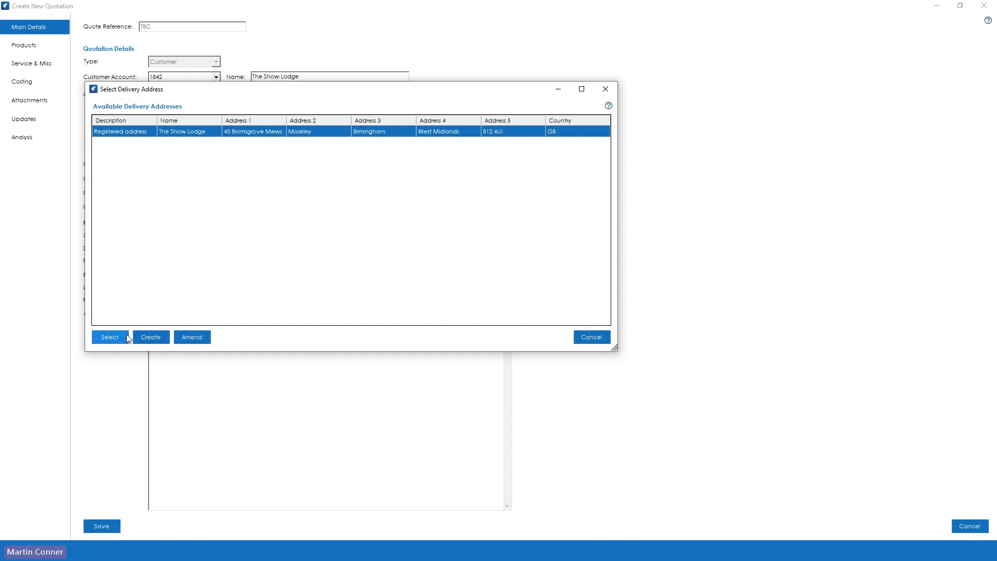
left_click(111, 341)
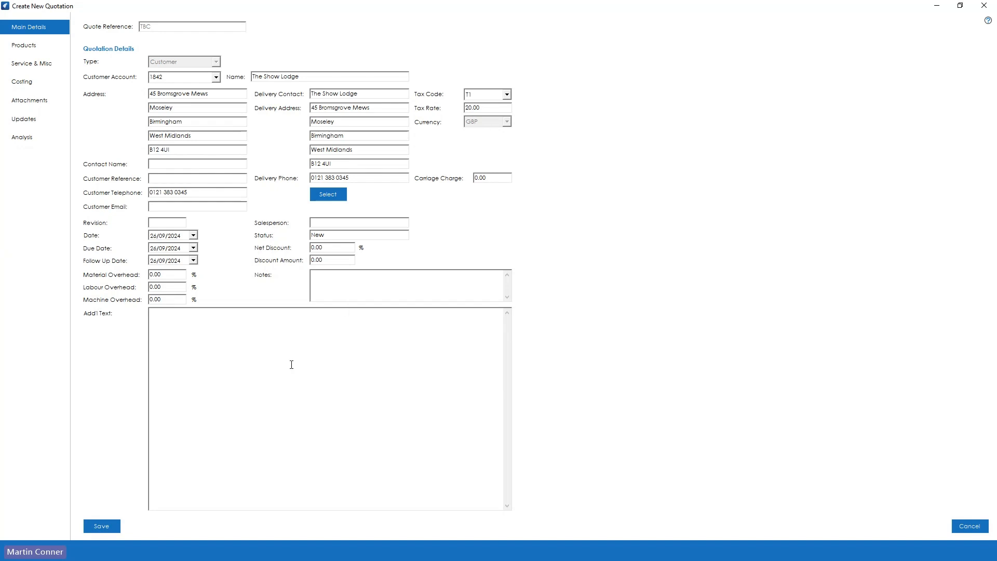
- Set the quotation's due date to 30/10/2024 and enter "TEST NOTE" as its notes
left_click(194, 248)
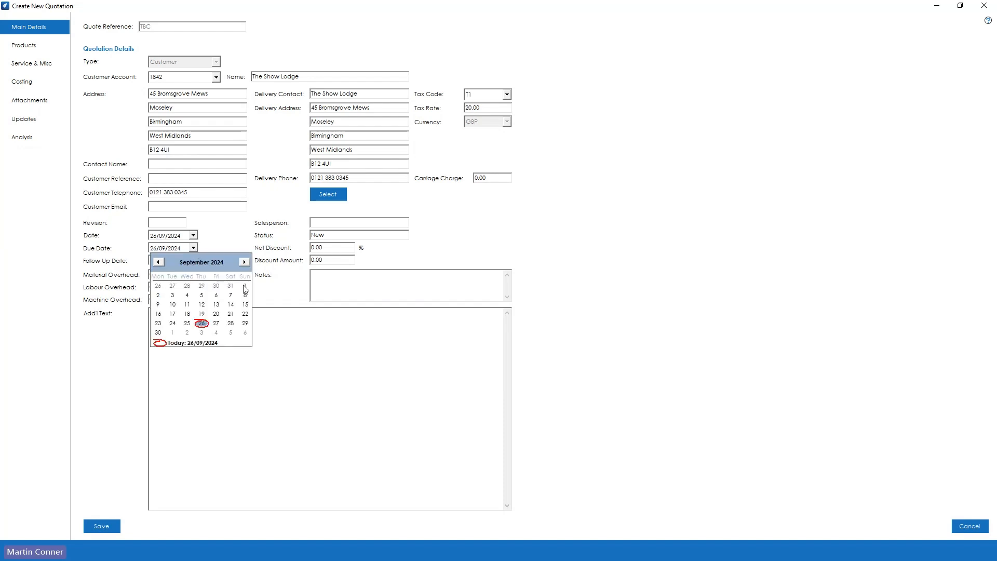
left_click(243, 262)
left_click(187, 323)
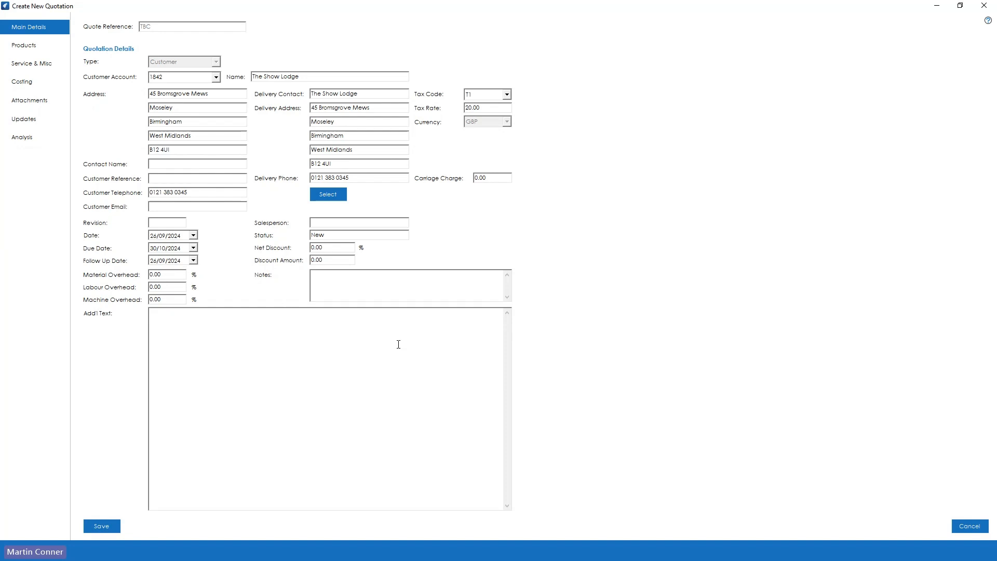
left_click(340, 278)
type("TEST NOTE")
key("Tab")
left_click(213, 335)
- Add a product line with stock code NEWITEM as a non-stock item, described as "New desk"
left_click(34, 46)
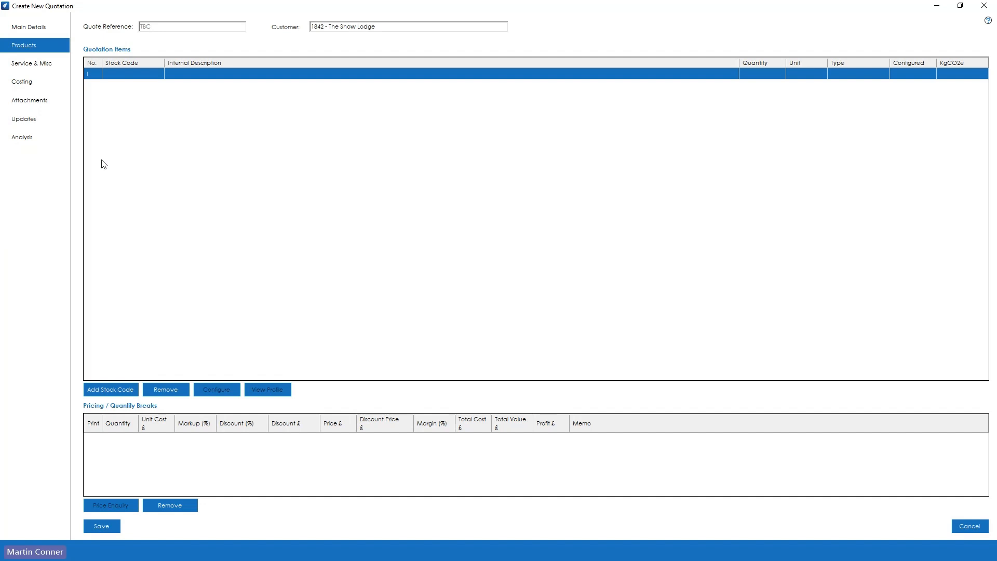
left_click(112, 75)
type("NEWITEM")
key("Return")
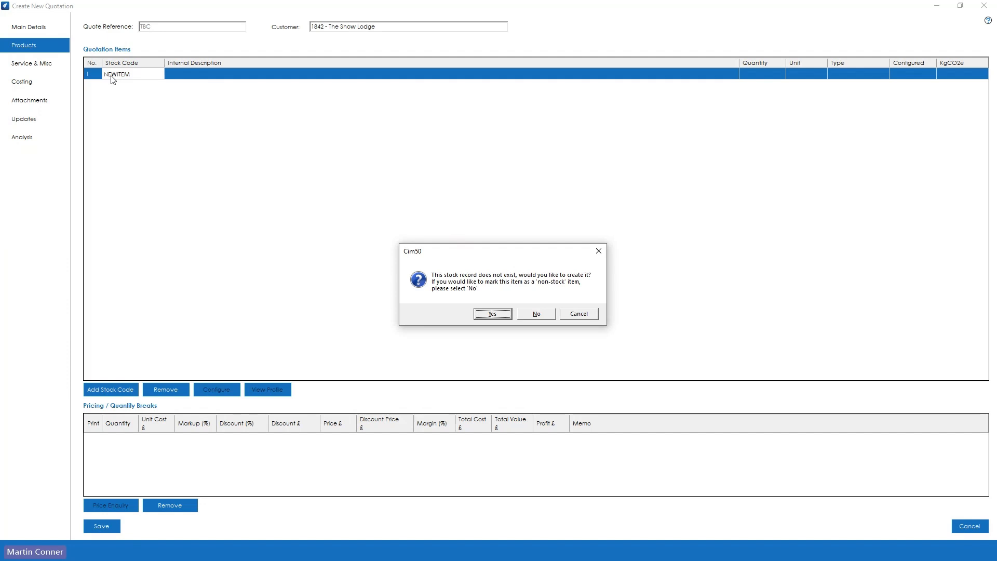
left_click(535, 312)
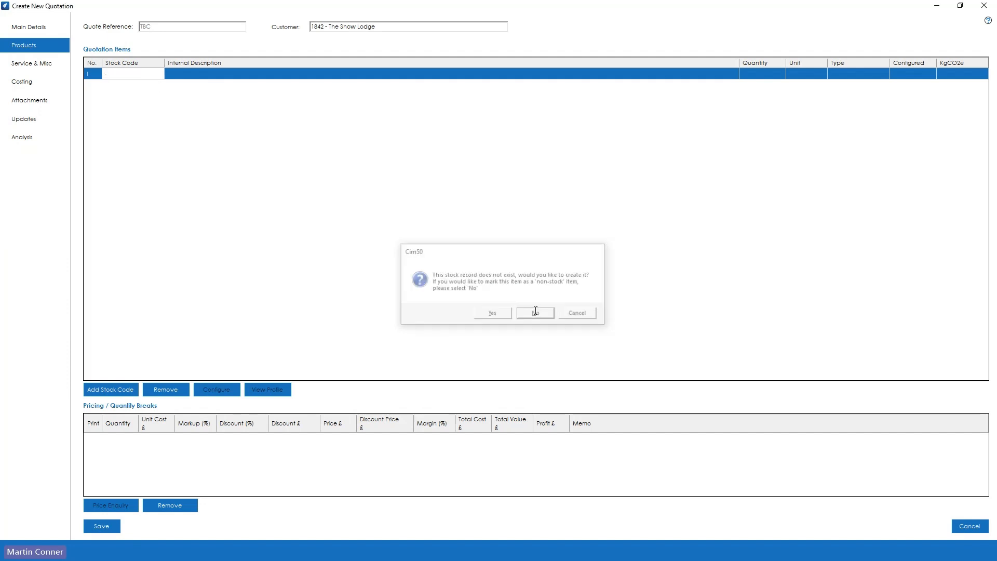
type("n")
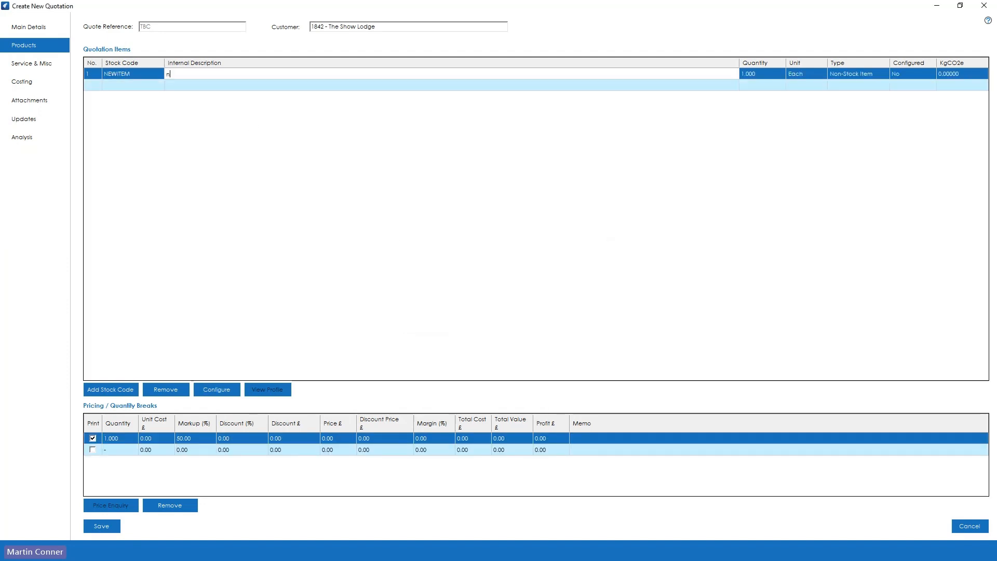
key("BackSpace")
key("BackSpace")
type("New desk")
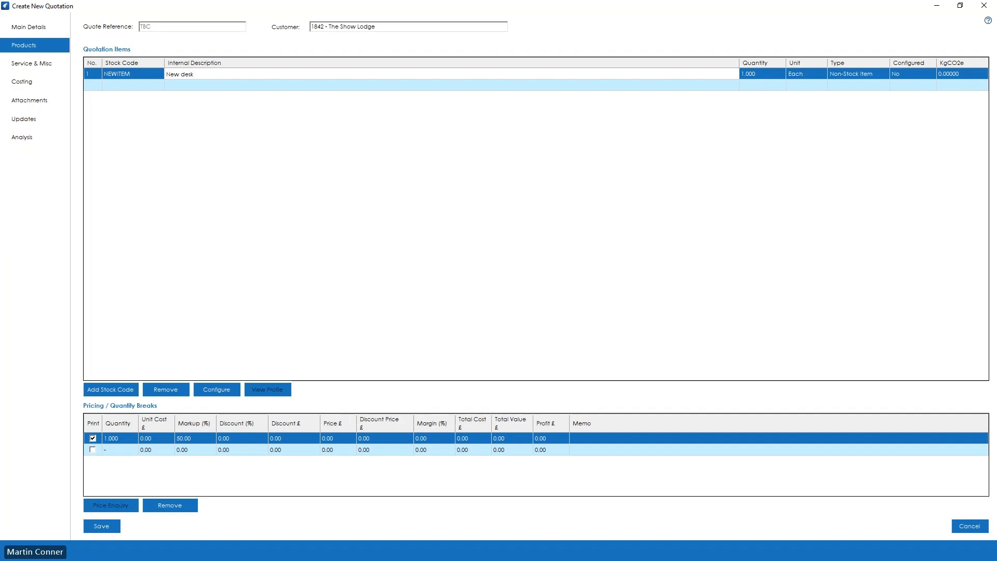
key("Tab")
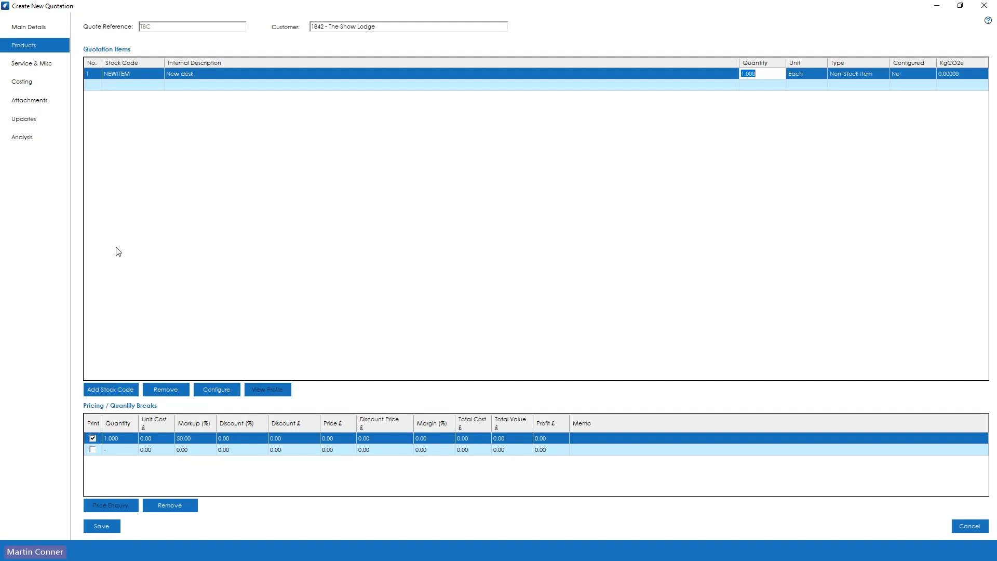
- Set the New desk line's unit cost to £50 and its markup to 40%
left_click(145, 439)
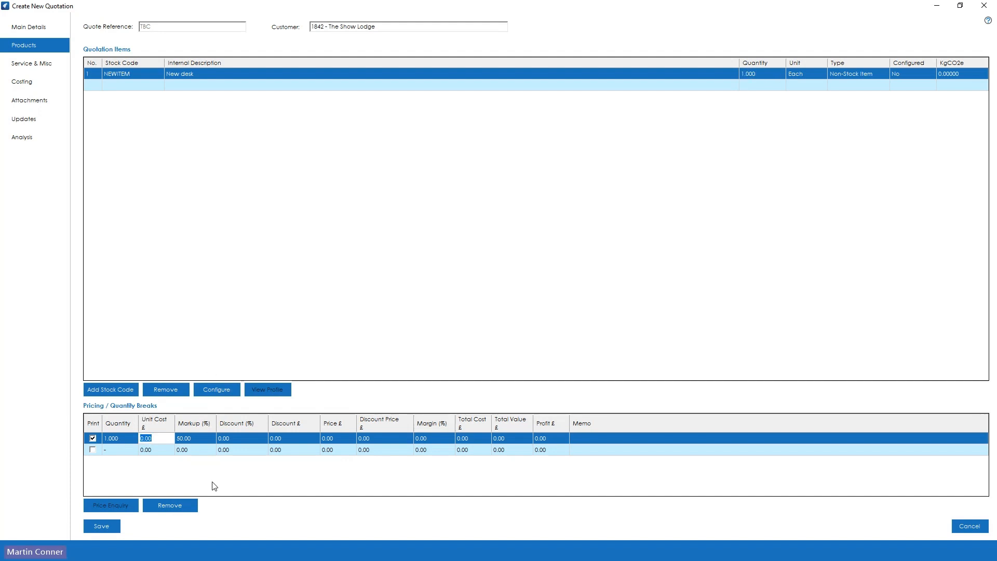
type("50")
key("Tab")
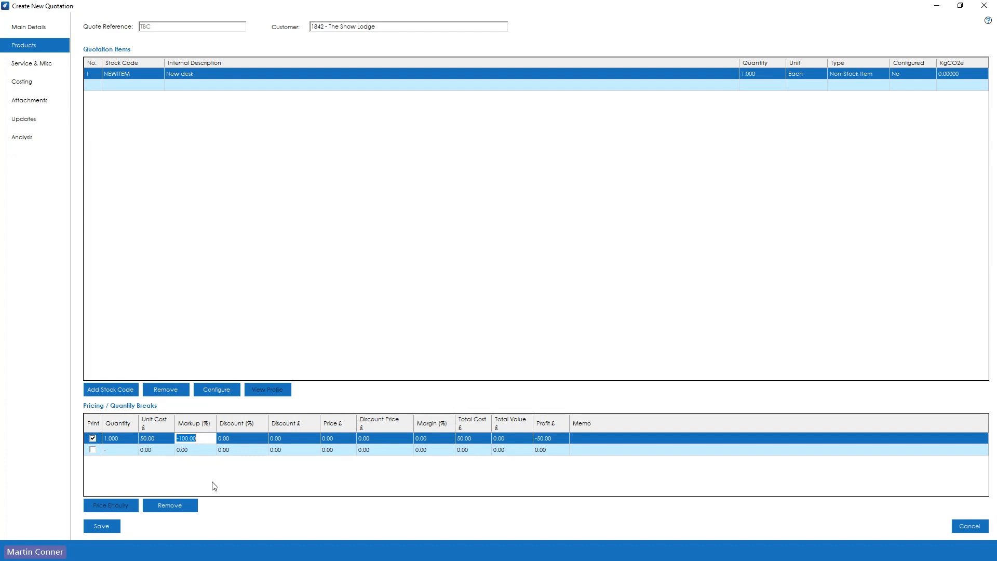
type("40")
key("Tab")
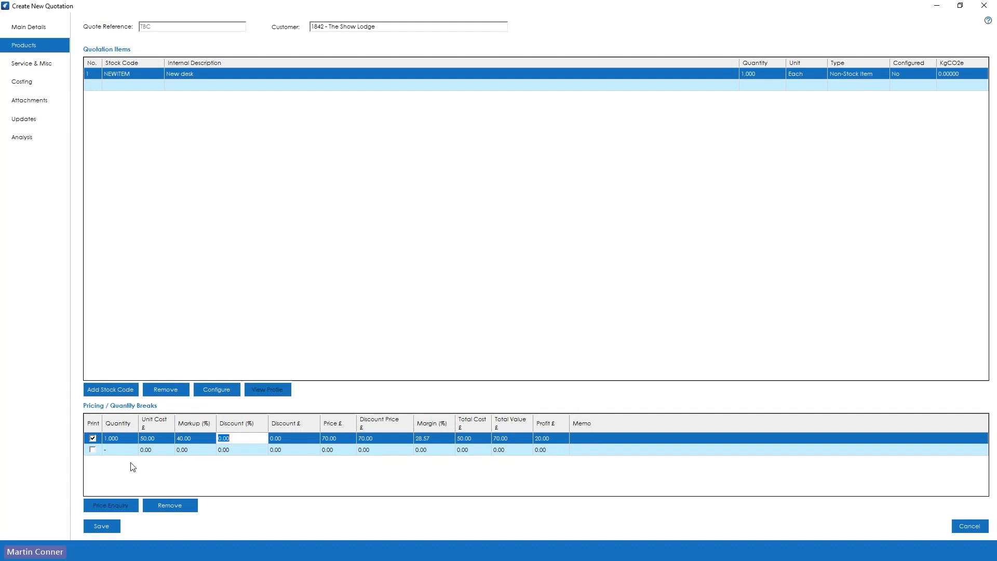
- Change the New desk line's margin to 30%
left_click(434, 437)
type("30")
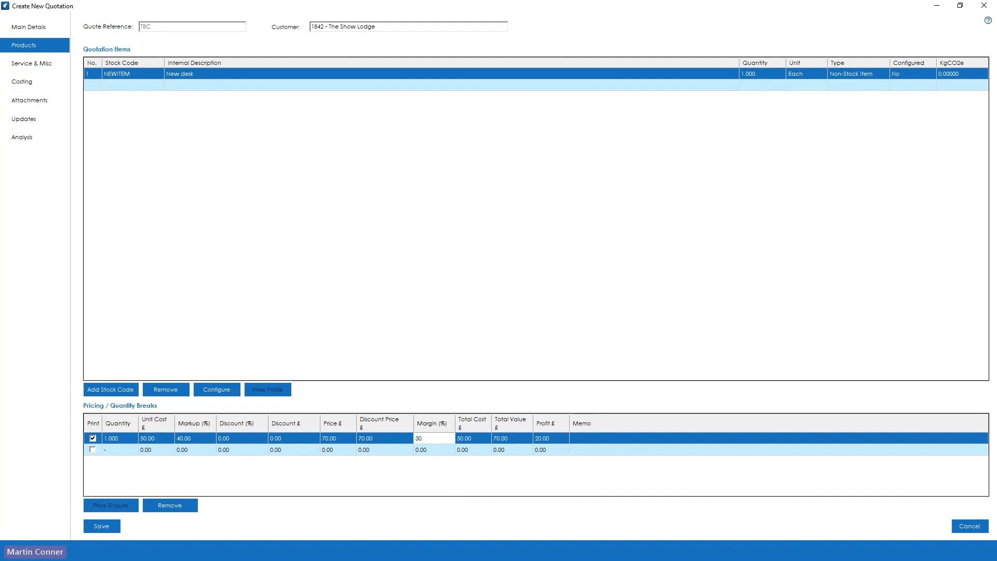
key("Tab")
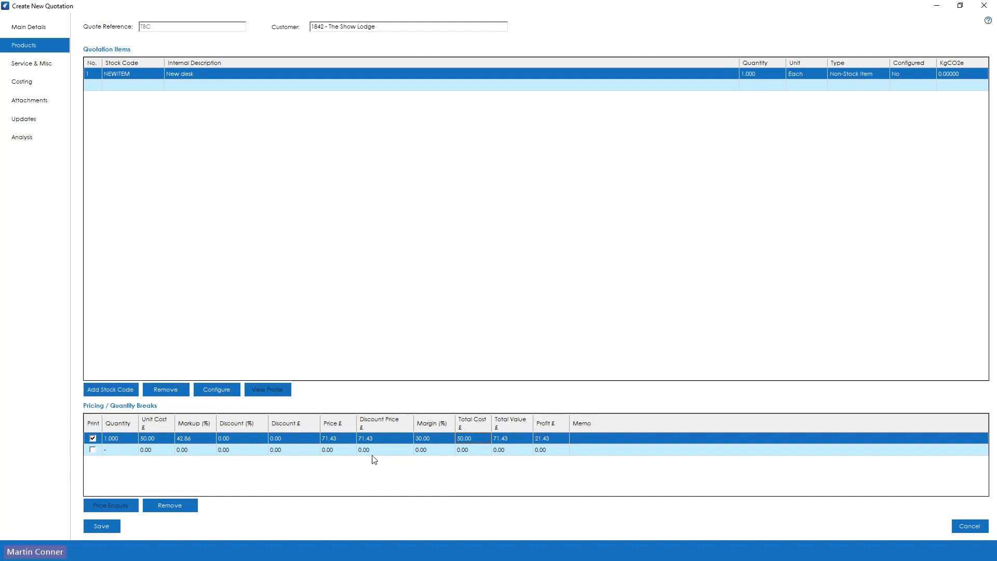
- Set the New desk line's price to £72 and save the quotation
left_click(373, 440)
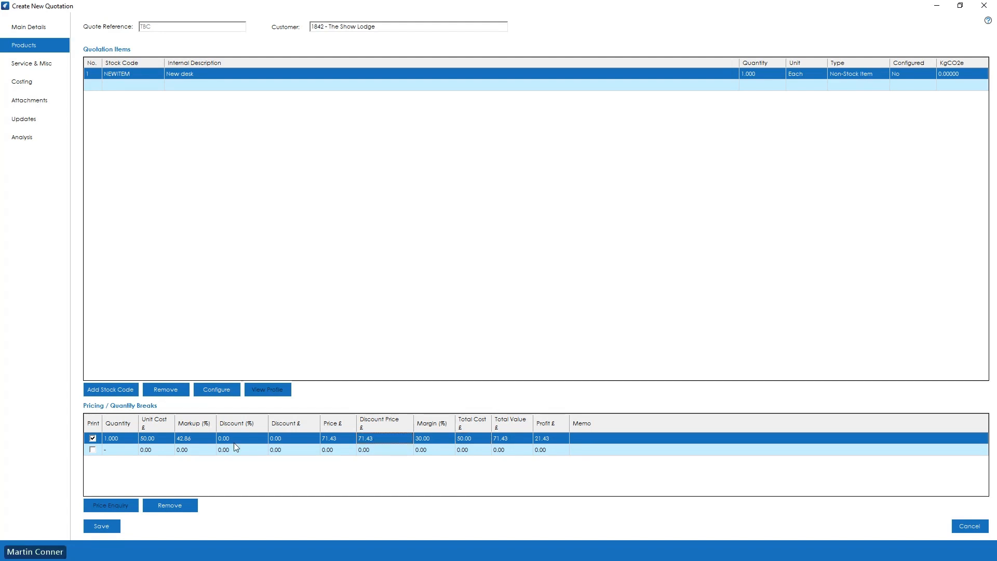
left_click(330, 437)
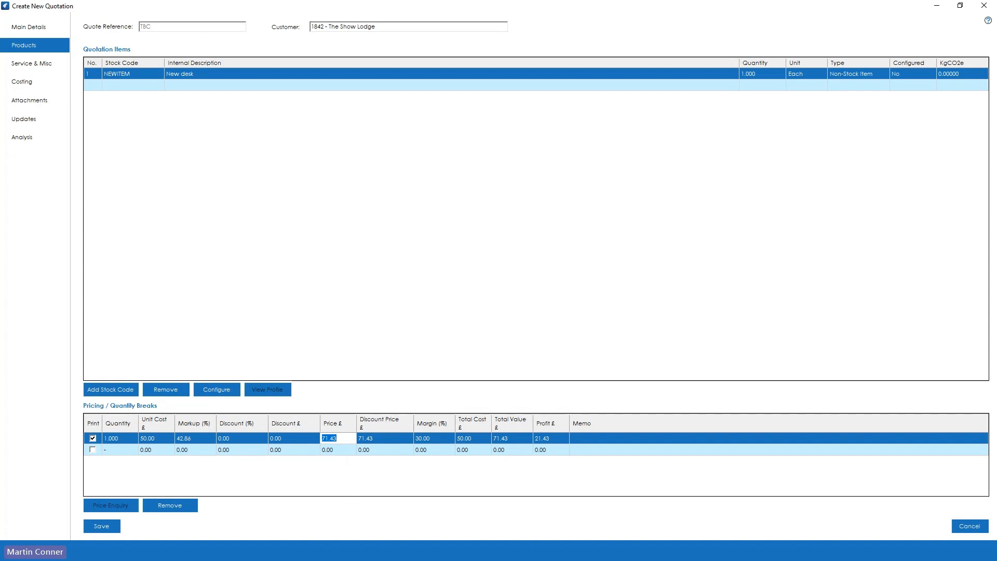
type("72")
key("Tab")
left_click(101, 526)
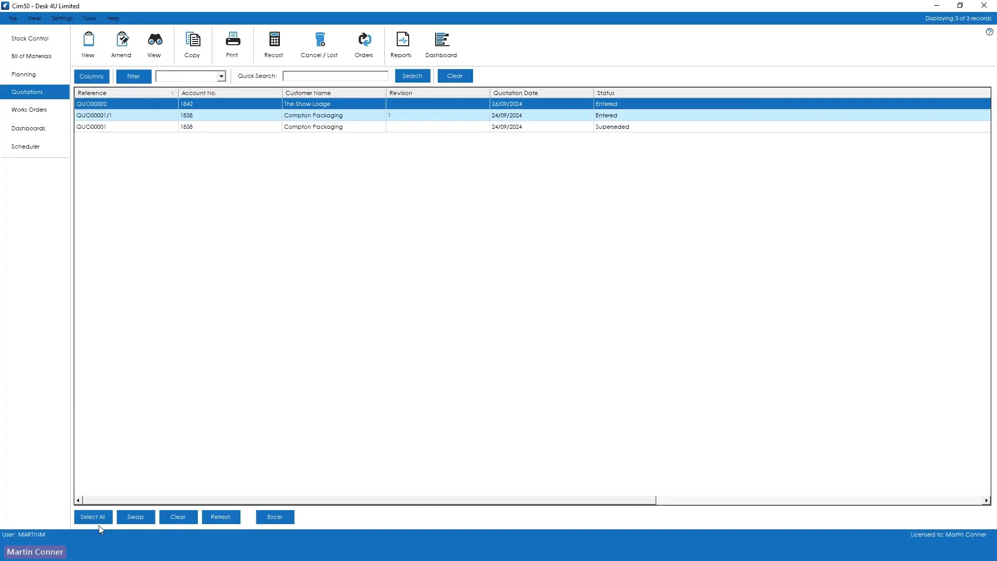
- Preview the new quotation with the Standard Quotation layout, look over the page, and return to the quotation list
left_click(238, 48)
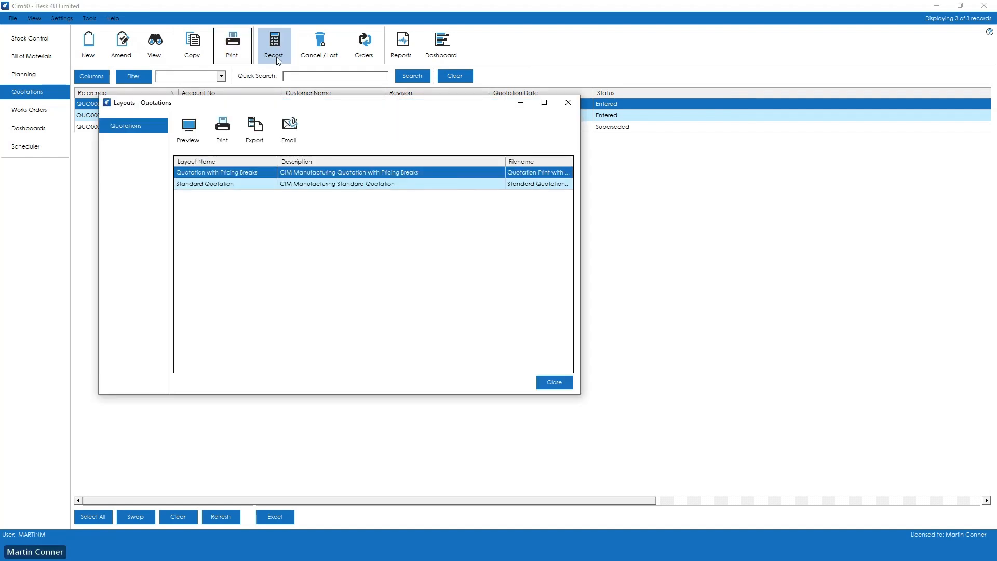
left_click(210, 182)
left_click(188, 134)
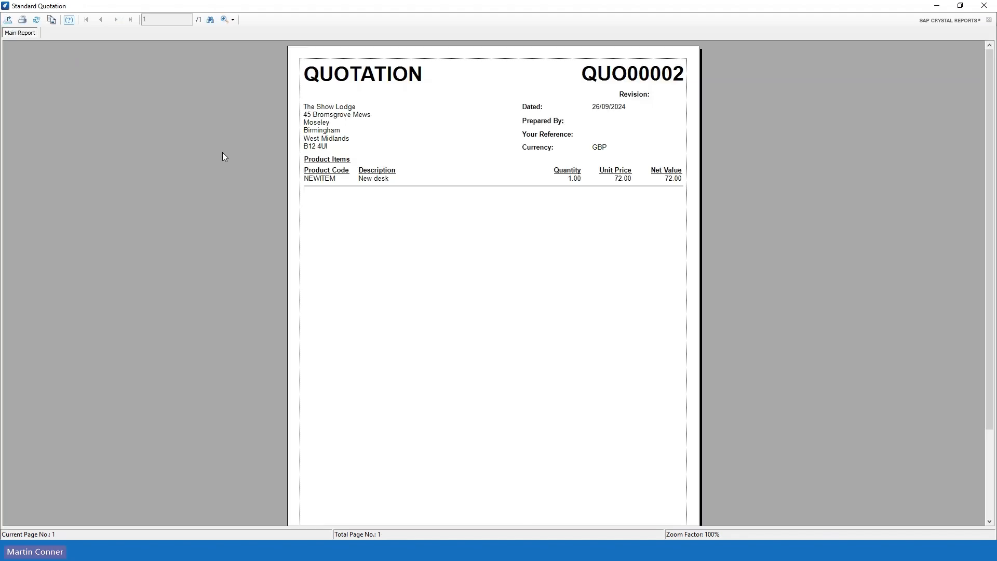
scroll(380, 205, "down", 3)
scroll(382, 207, "up", 3)
left_click(984, 6)
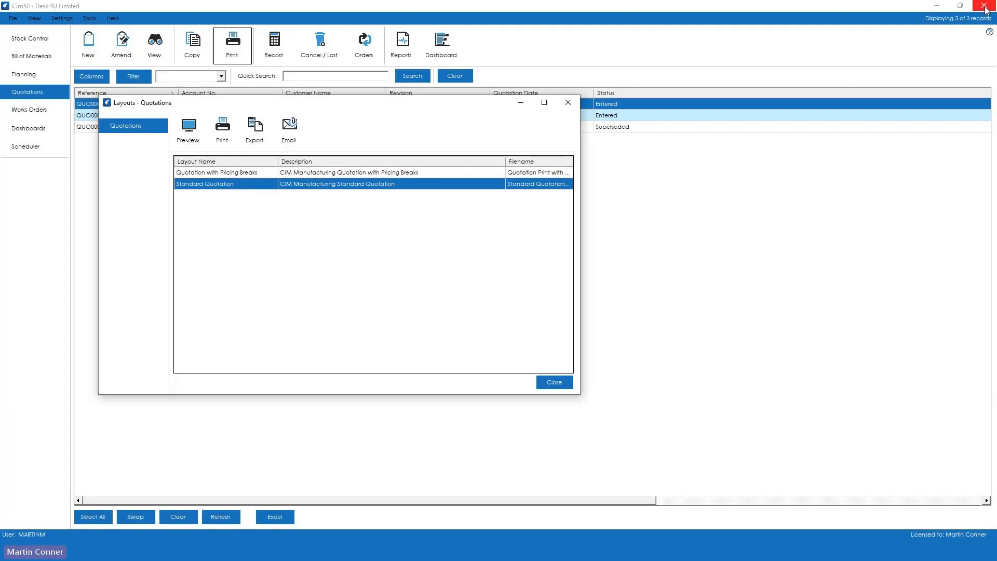
left_click(554, 382)
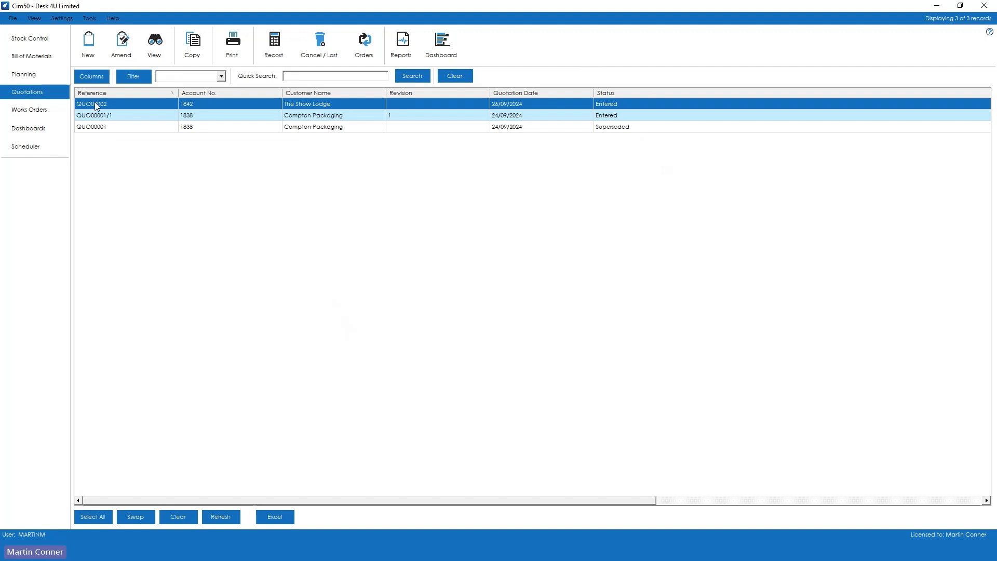
- Open The Show Lodge quotation for amendment and enter 1 as its revision
left_click(125, 61)
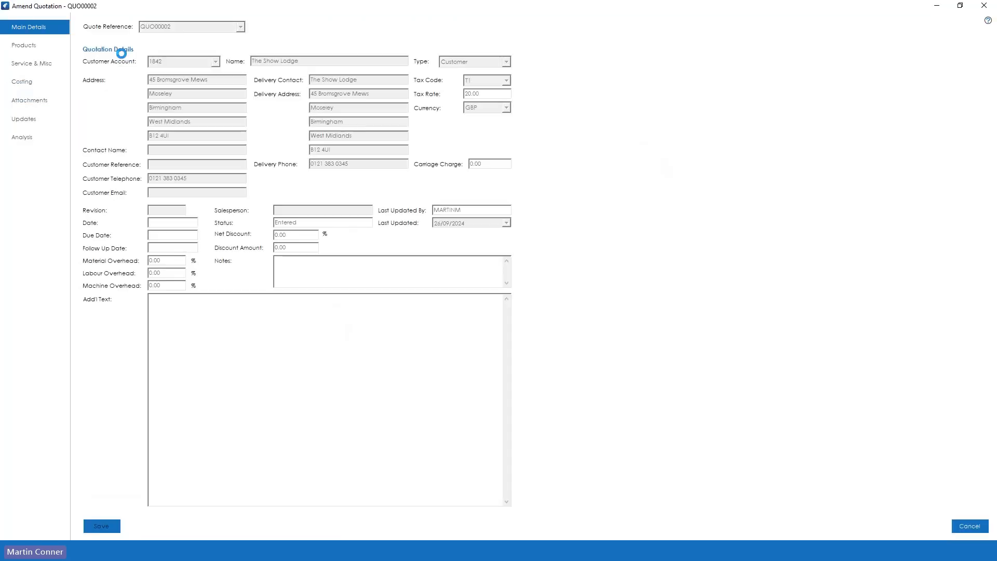
left_click(156, 209)
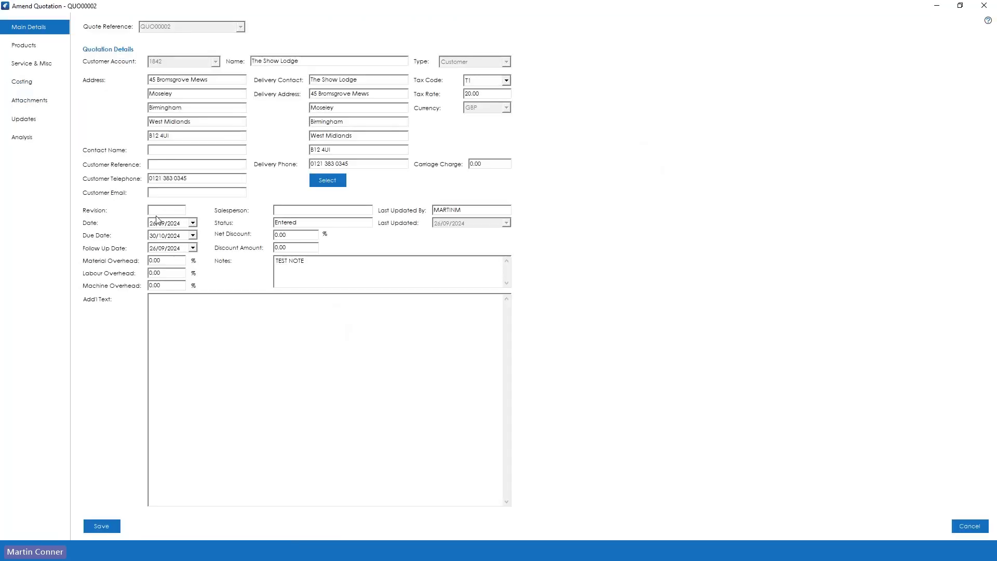
type("1")
key("Tab")
- Open the configuration of the New desk line on the quotation and view its components
left_click(23, 49)
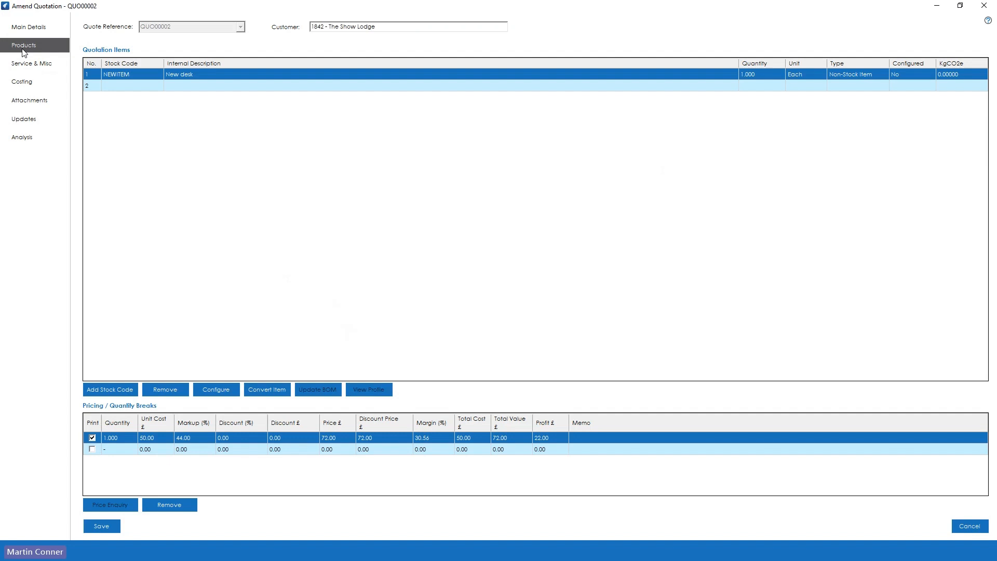
left_click(116, 86)
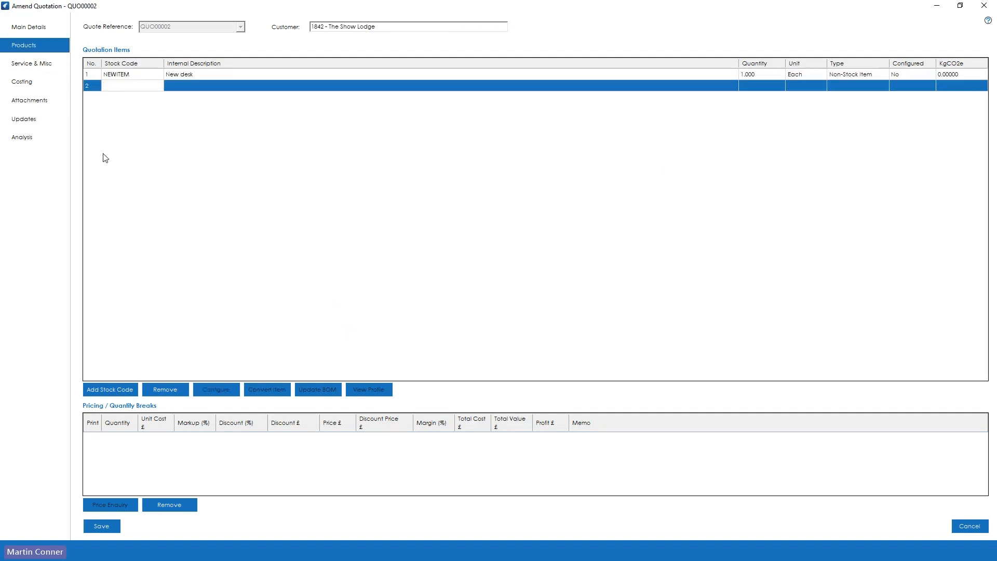
left_click(519, 74)
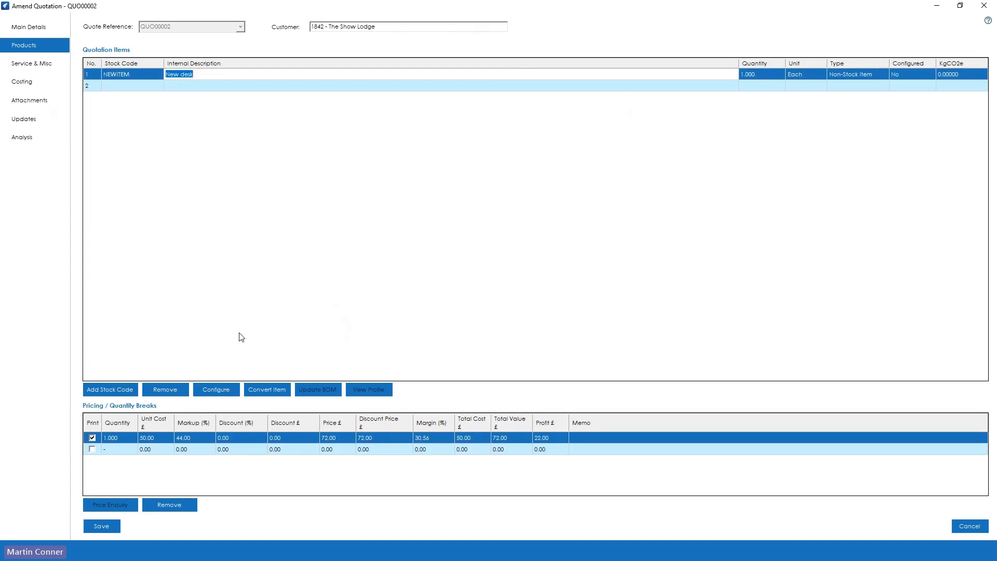
left_click(220, 392)
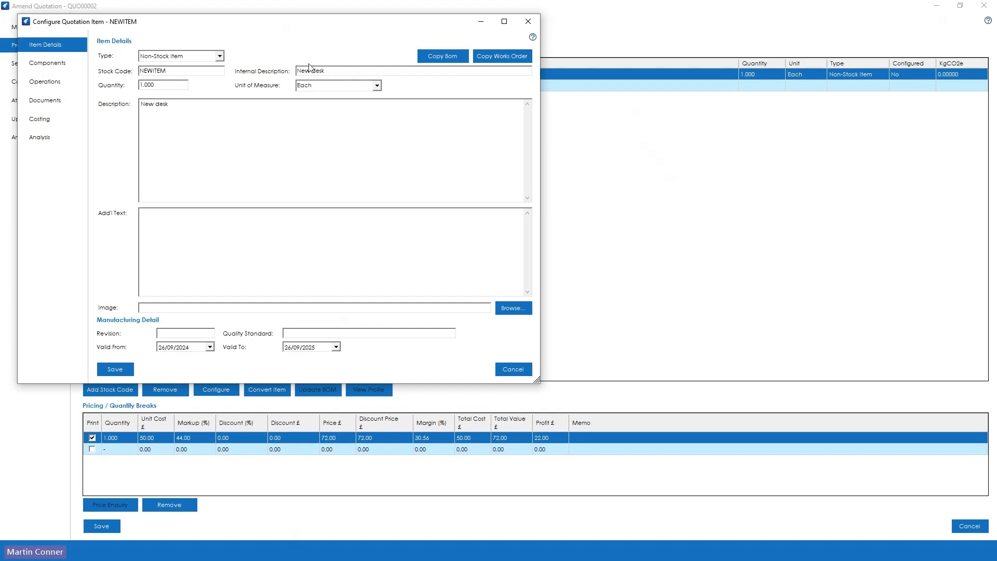
left_click_drag(301, 23, 415, 64)
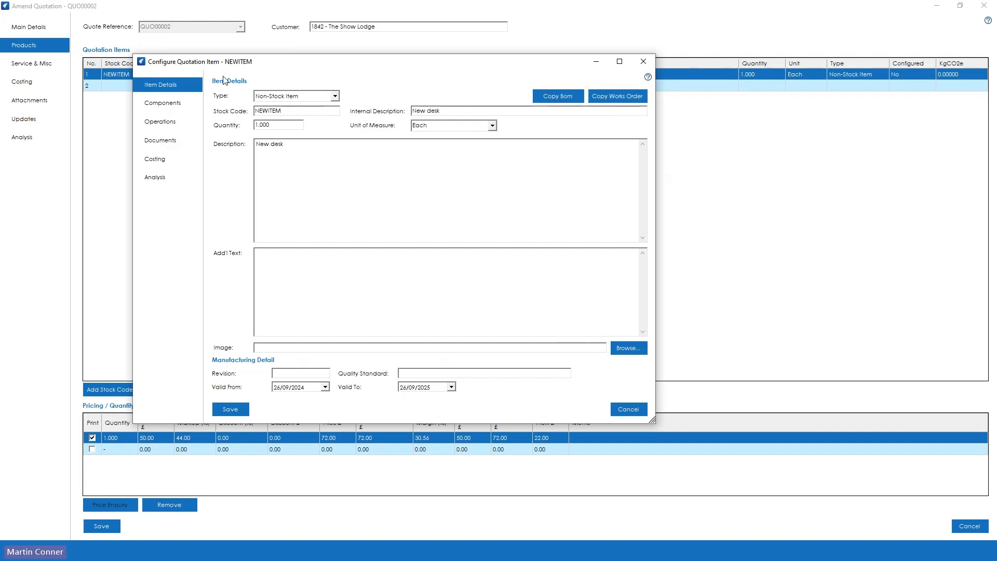
left_click(162, 102)
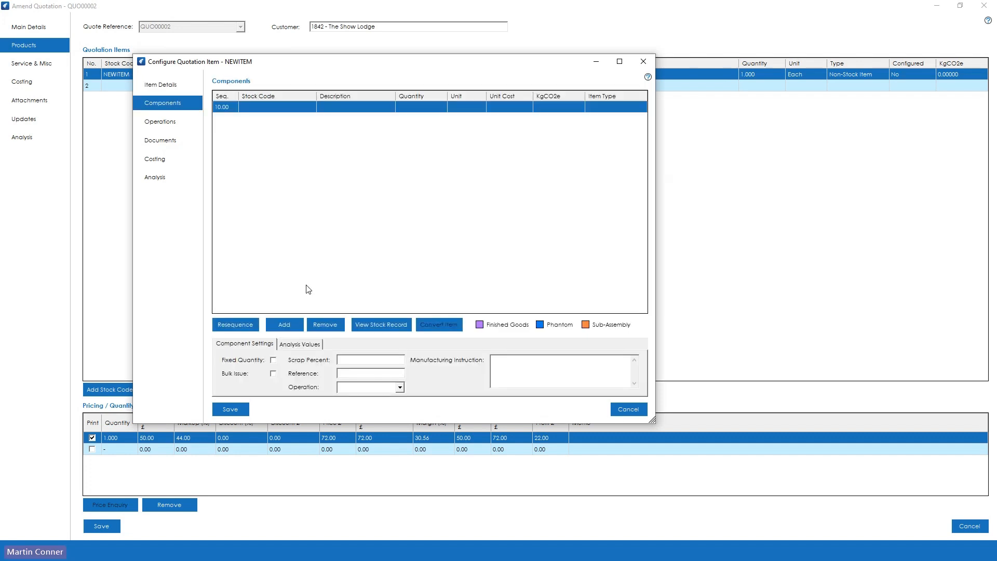
- Copy the OAK (Office Desk - Oak) bill of material into the New desk item, accepting the overwrite of its configuration
left_click(156, 86)
left_click(559, 96)
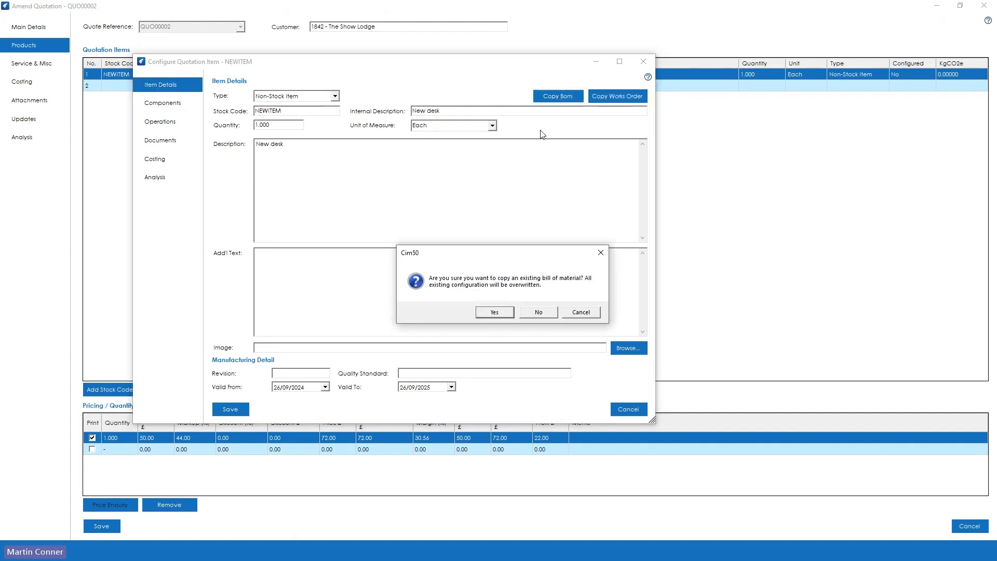
left_click(494, 312)
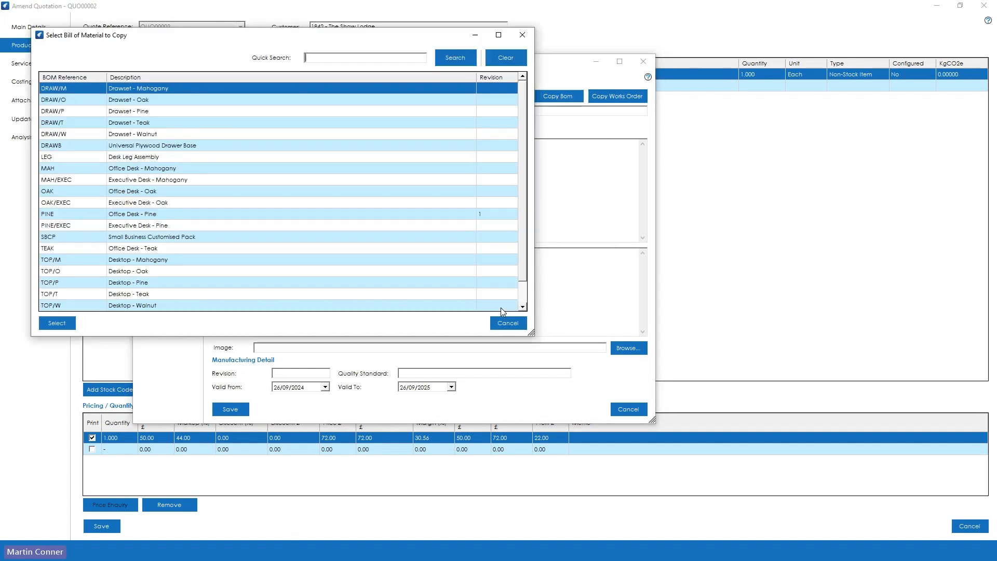
left_click(65, 191)
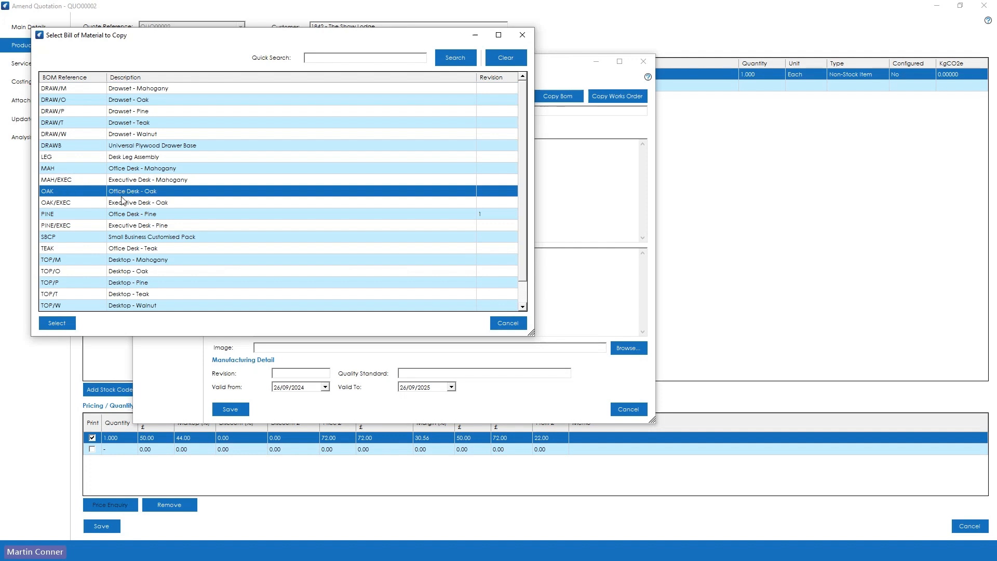
left_click(62, 321)
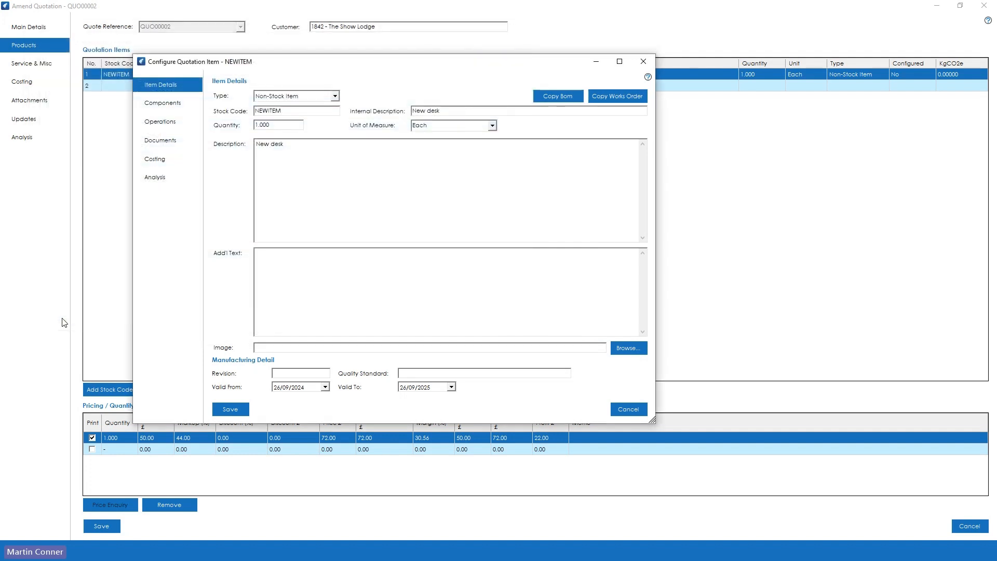
- Look through the New desk item's copied components, operations, documents and costing
left_click(160, 105)
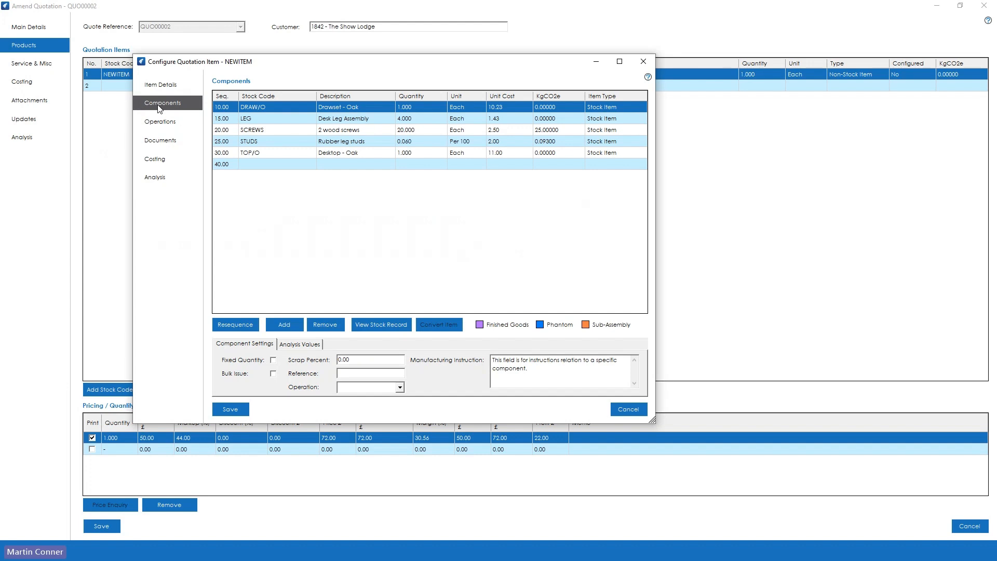
left_click(161, 123)
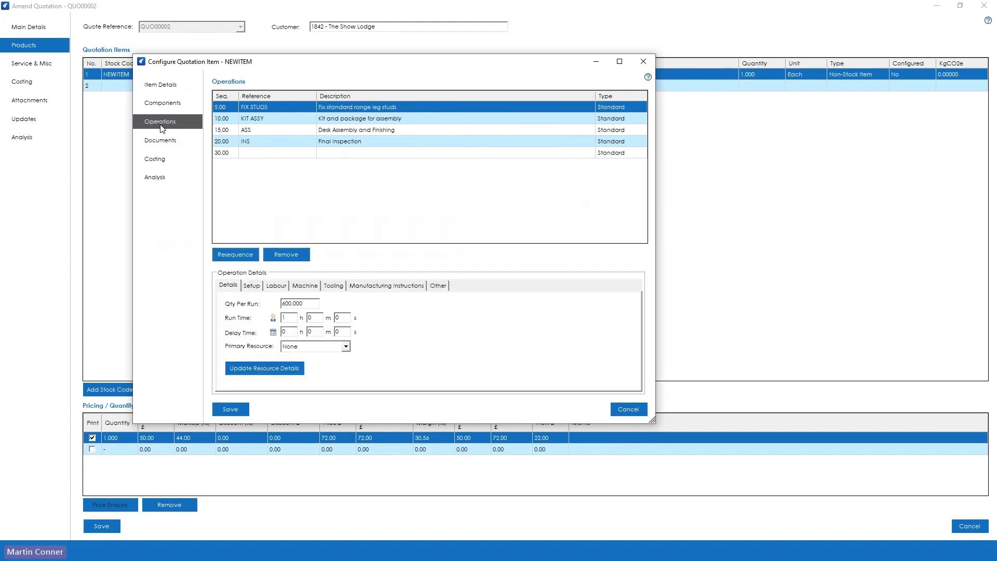
left_click(165, 141)
left_click(166, 162)
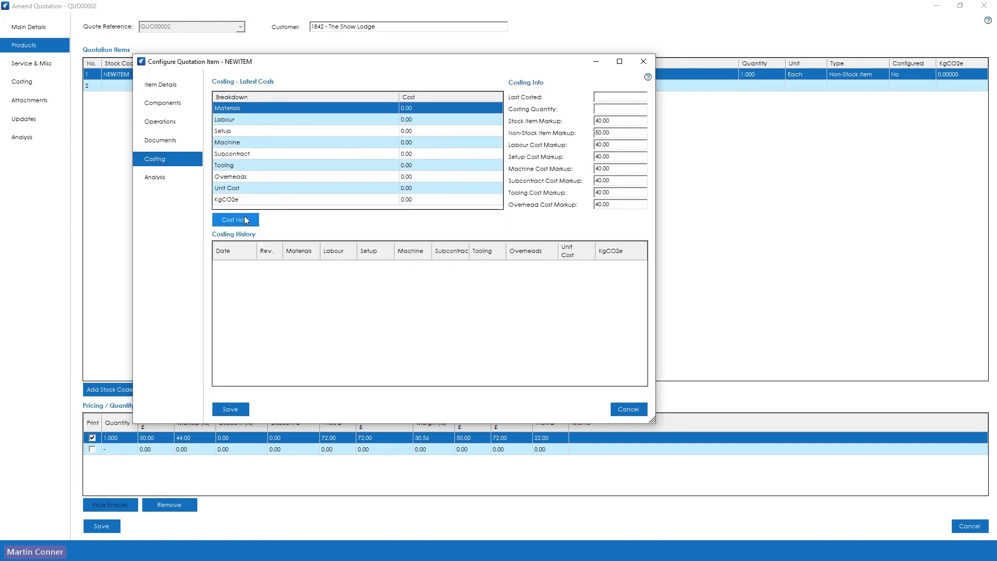
- Set the Desk Leg Assembly component's quantity to 6
left_click(163, 104)
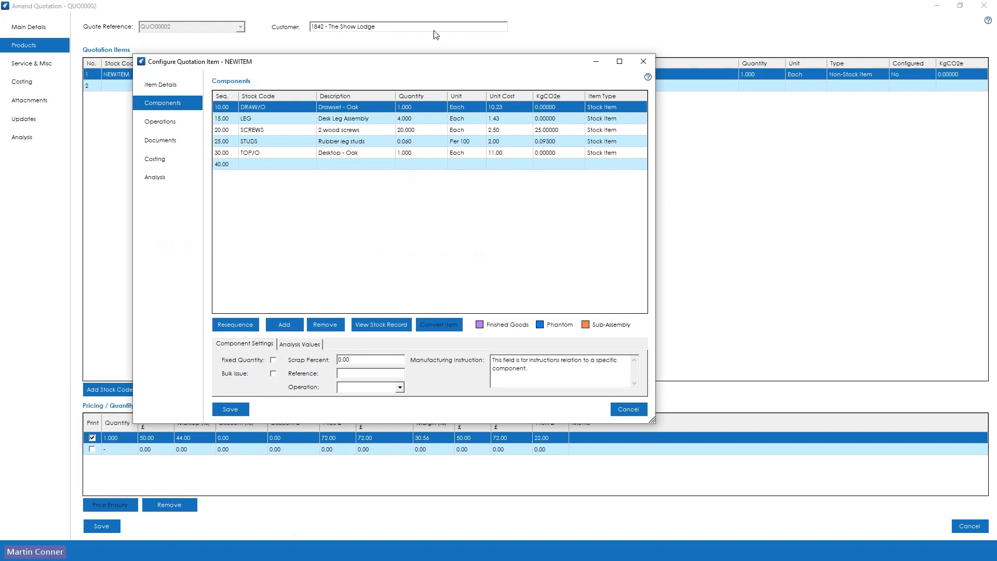
left_click(408, 119)
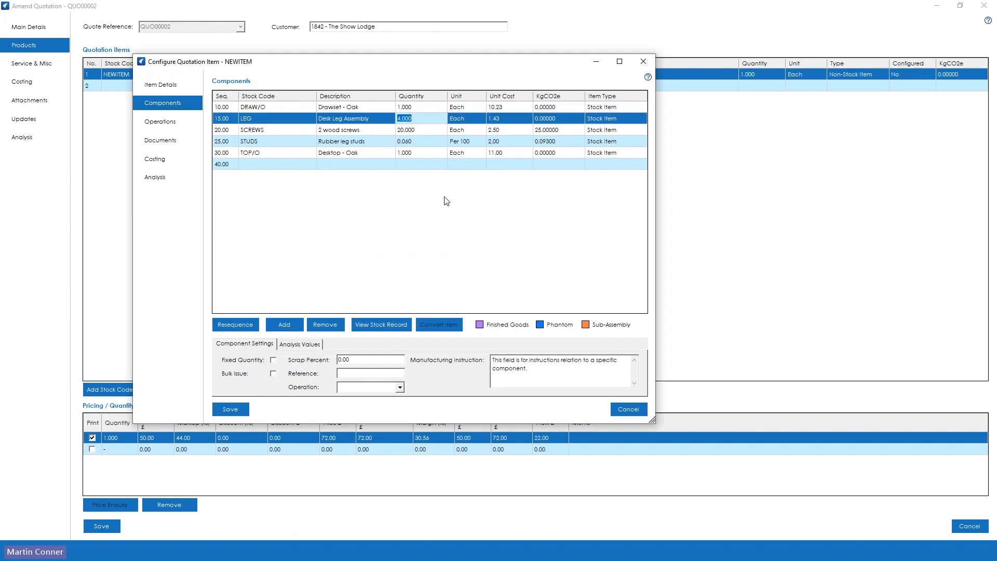
type("6")
key("Tab")
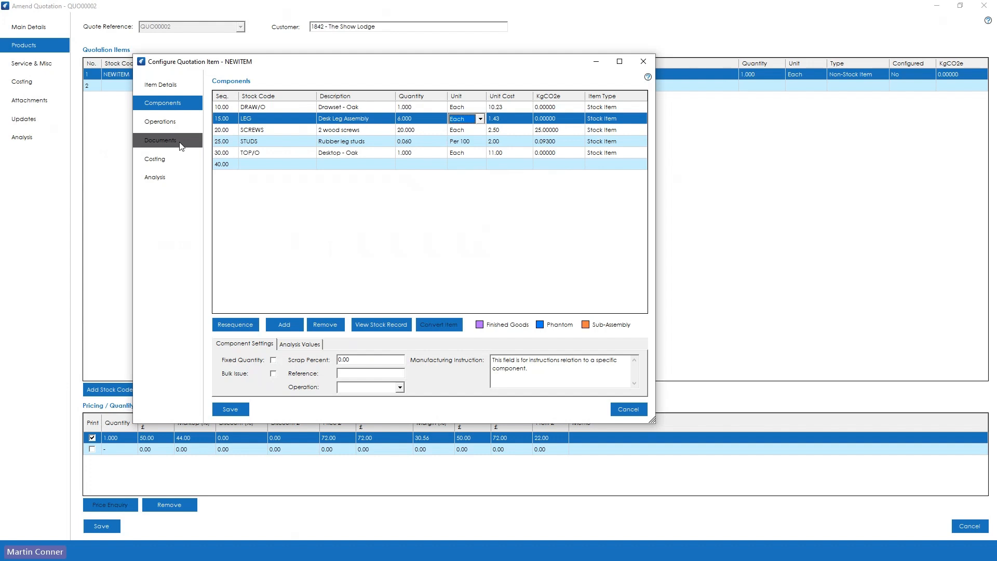
- Save the item configuration keeping the existing selling prices, and save the quotation as a new revision
left_click(229, 409)
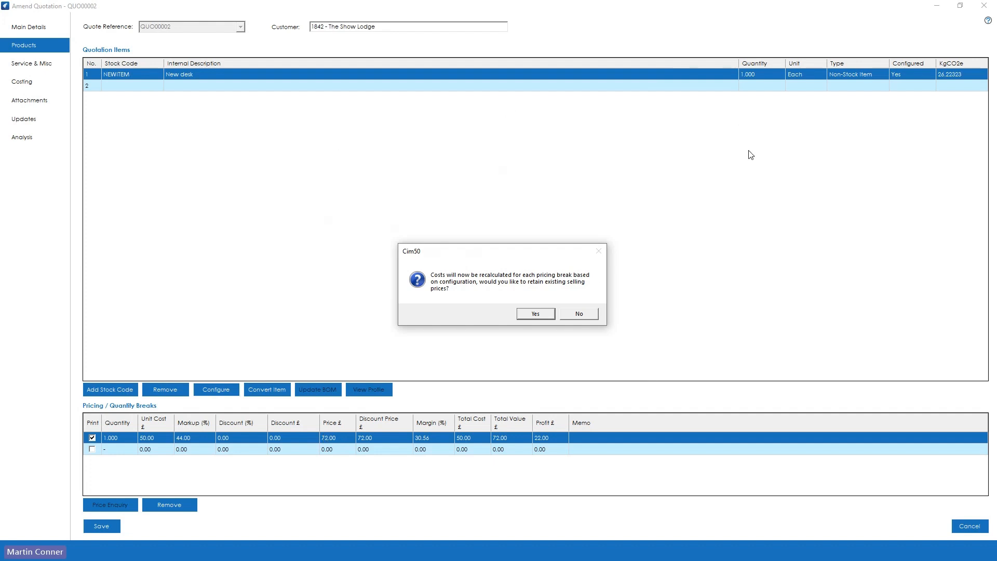
left_click(535, 314)
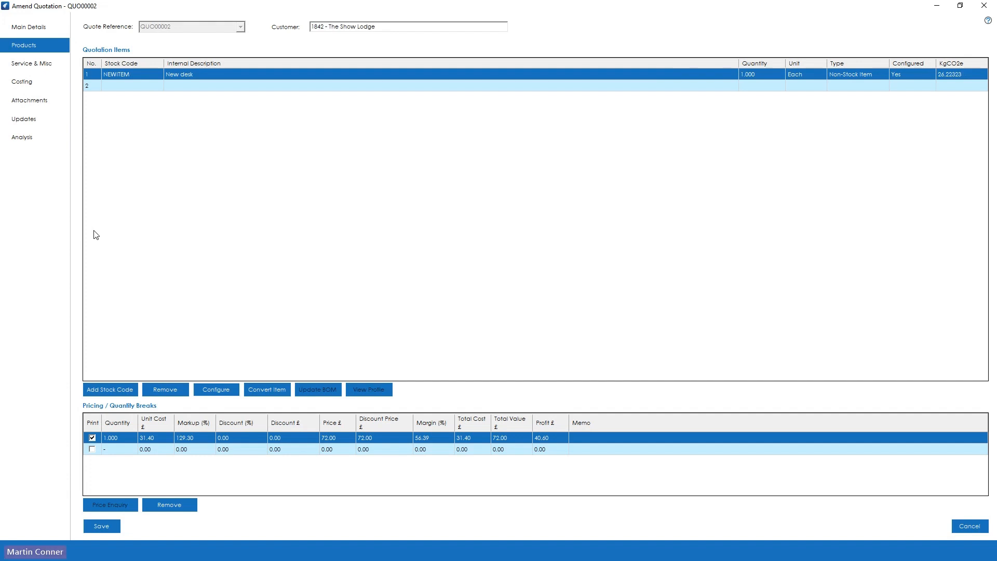
left_click(99, 523)
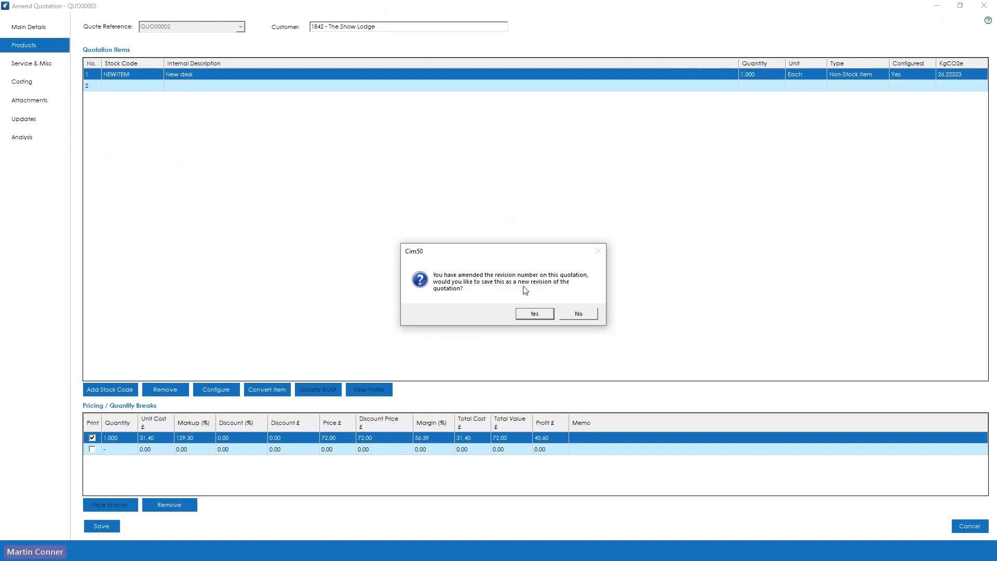
left_click(545, 312)
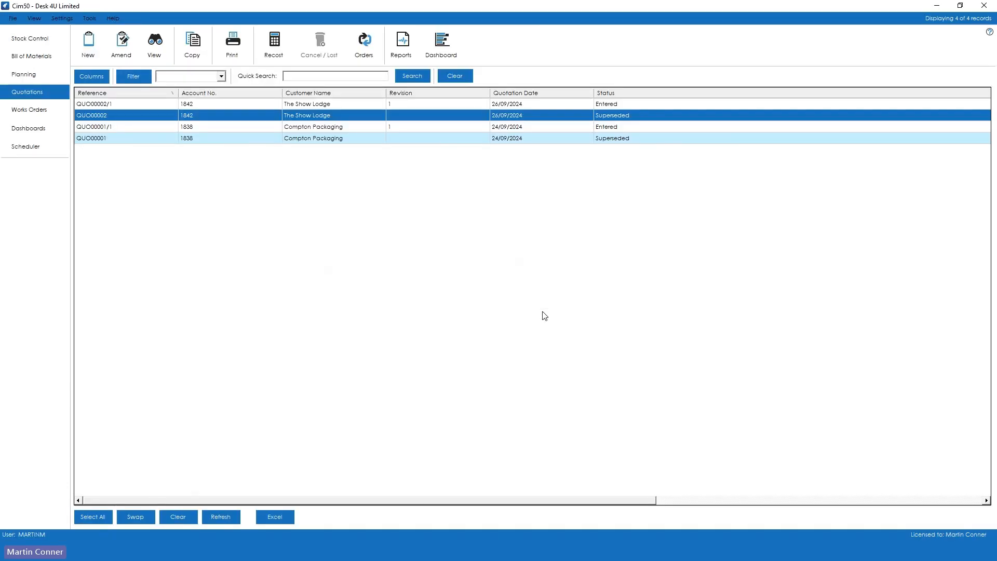
- Open revision 1 of The Show Lodge quotation for amendment and go to its product lines
left_click(129, 105)
left_click(129, 114)
left_click(601, 106)
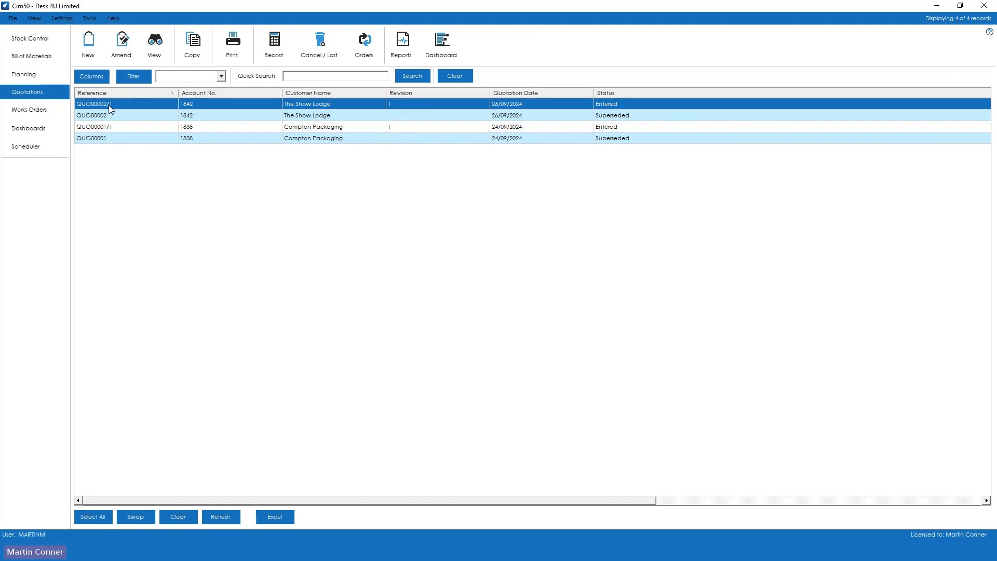
left_click(123, 62)
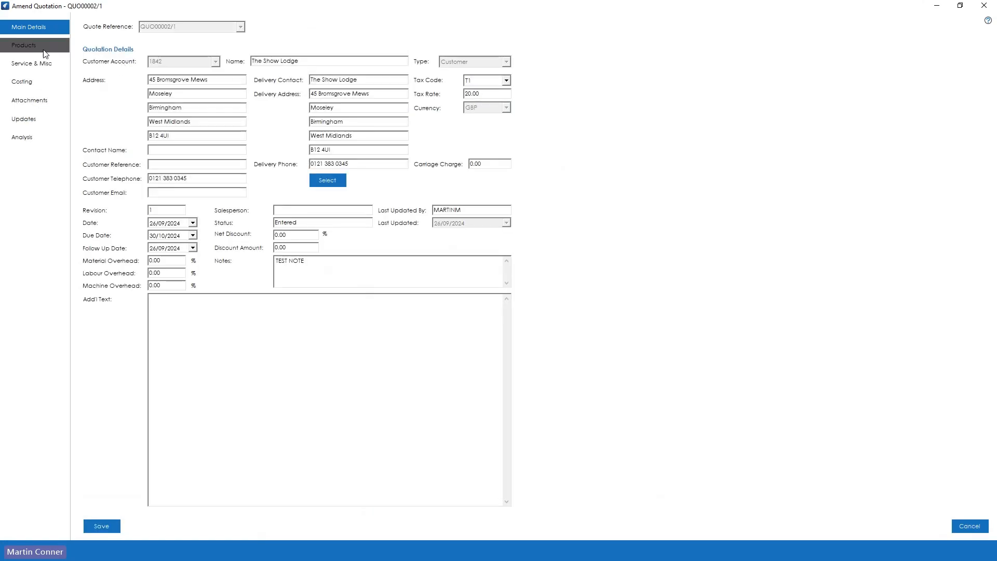
left_click(44, 50)
- Add the stock item OAK as the second product line
left_click(124, 86)
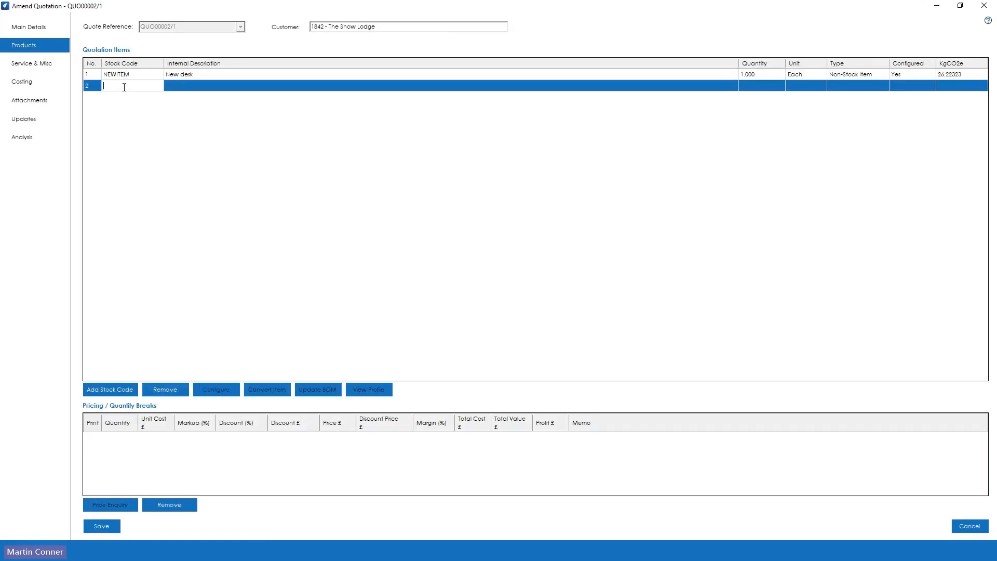
type("oak")
key("Down")
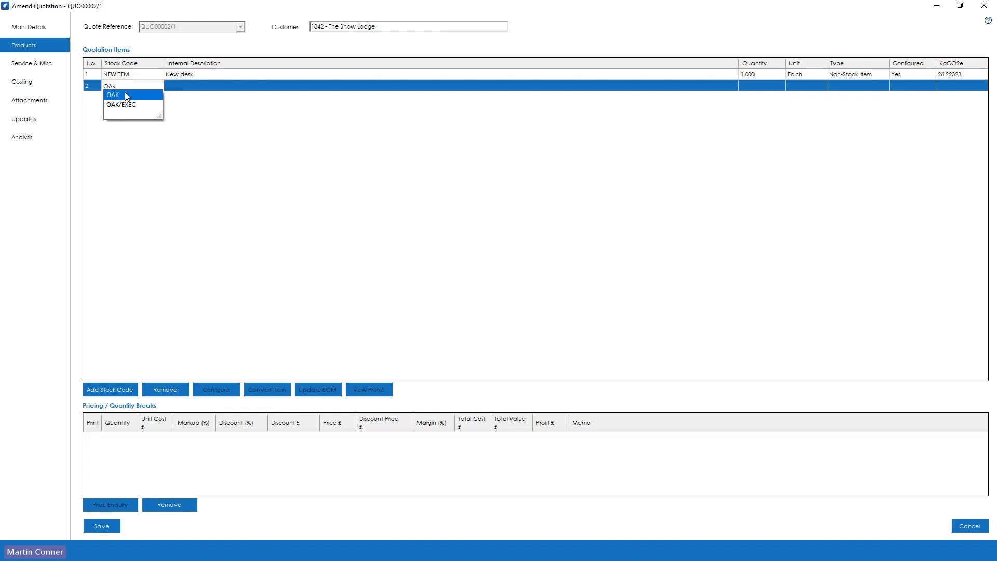
left_click(126, 96)
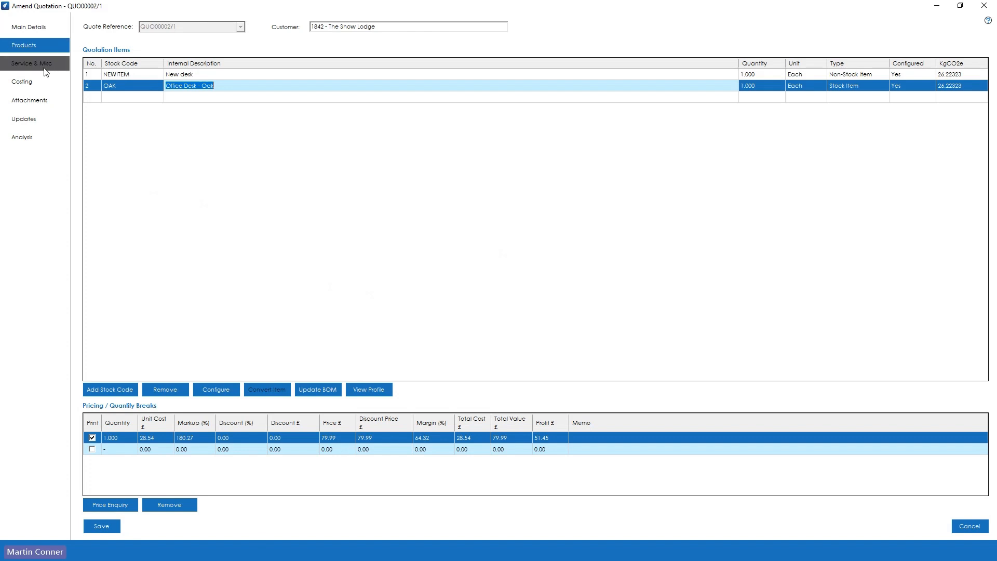
- Add a printed quantity break of 100 to the OAK line, retaining the existing selling prices
left_click(114, 453)
left_click(92, 449)
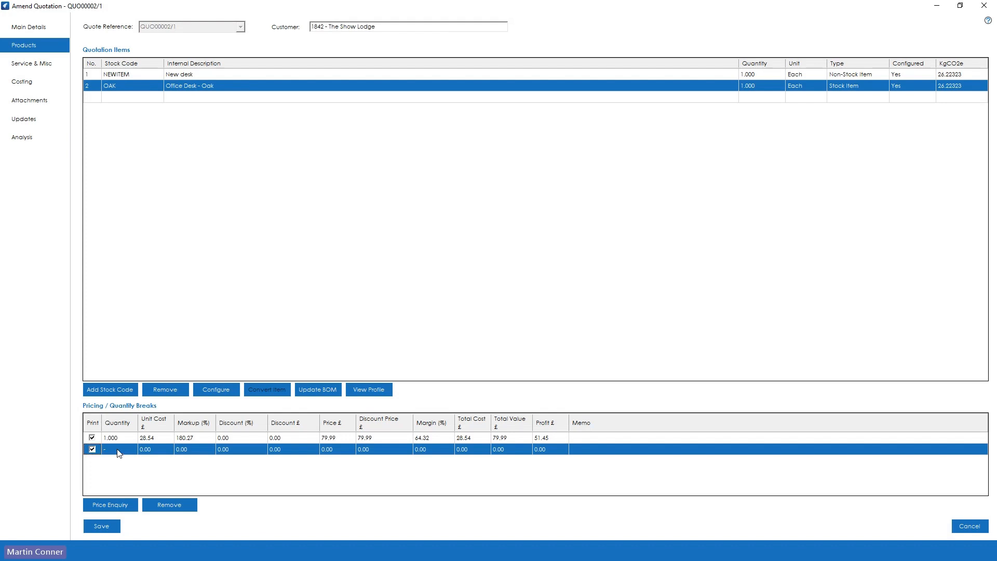
left_click(117, 450)
type("100")
key("Return")
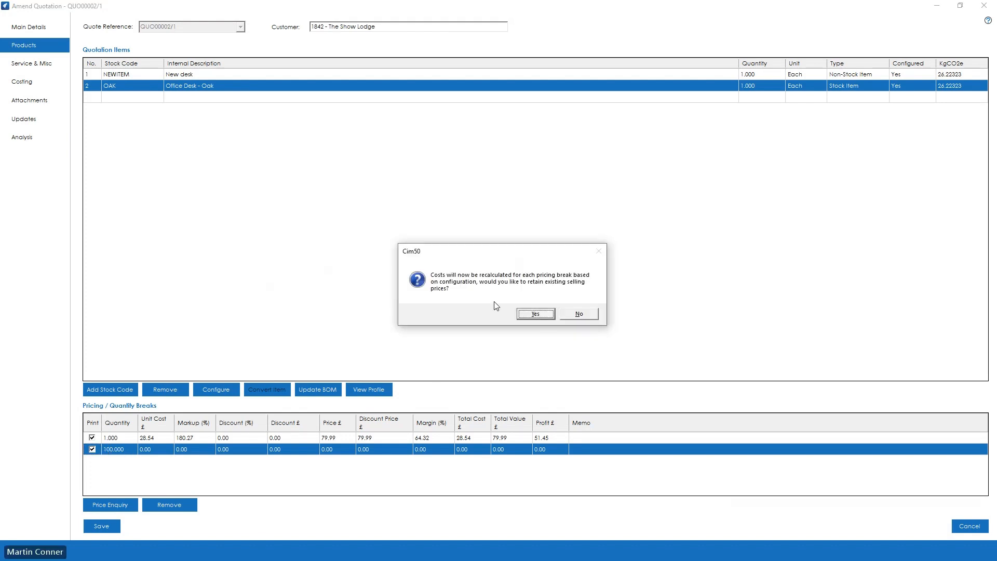
left_click(534, 315)
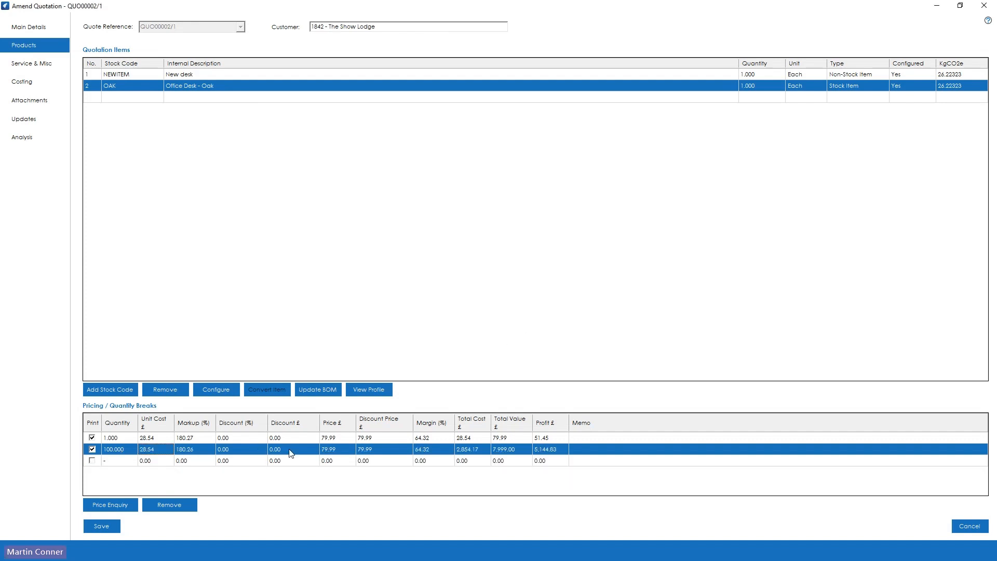
- Set the price of the OAK line's 100-quantity break to £78
left_click(335, 450)
type("78")
key("Tab")
- Add an Admin Charge as a service item on the quotation
left_click(31, 64)
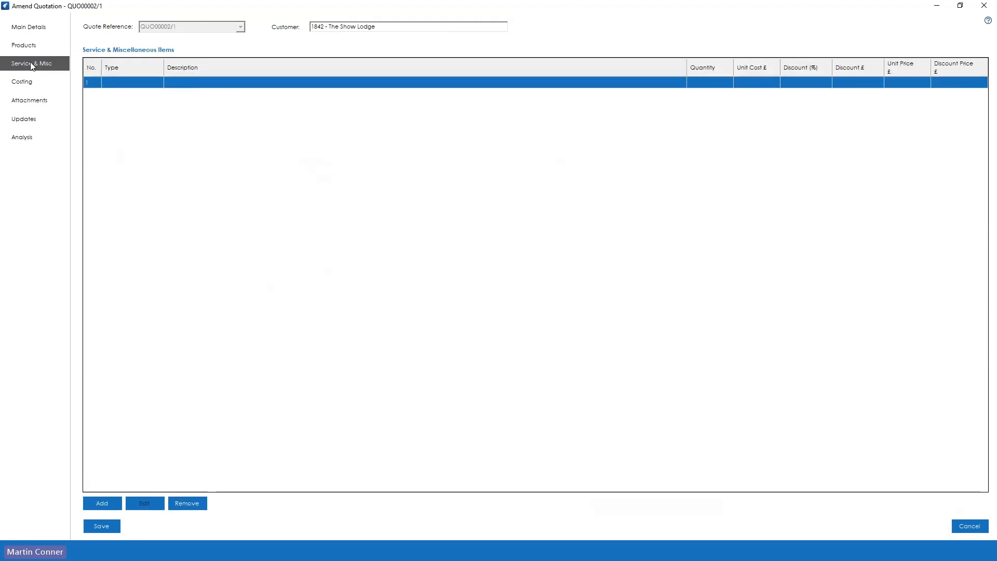
left_click(123, 83)
left_click(158, 84)
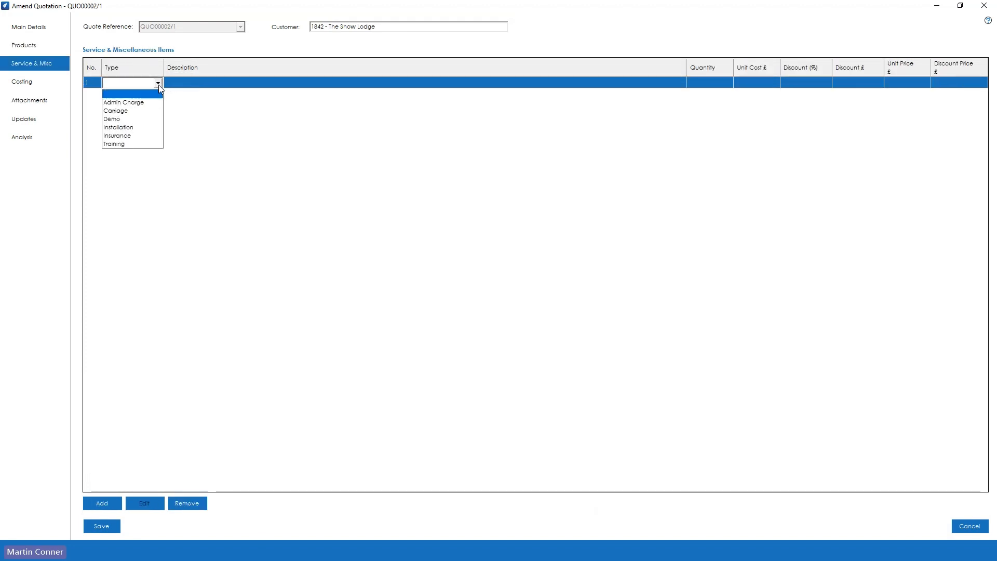
left_click(146, 103)
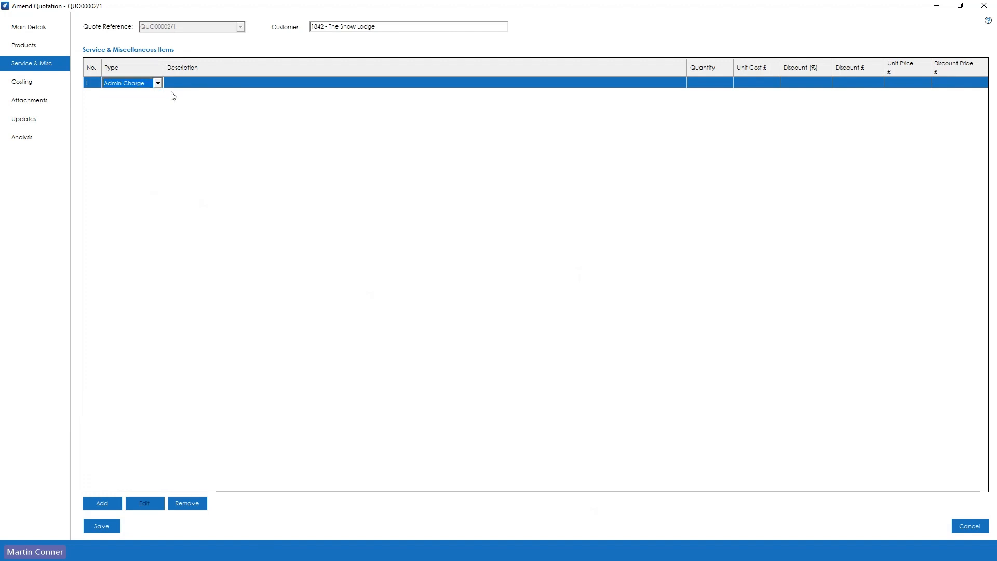
left_click(176, 83)
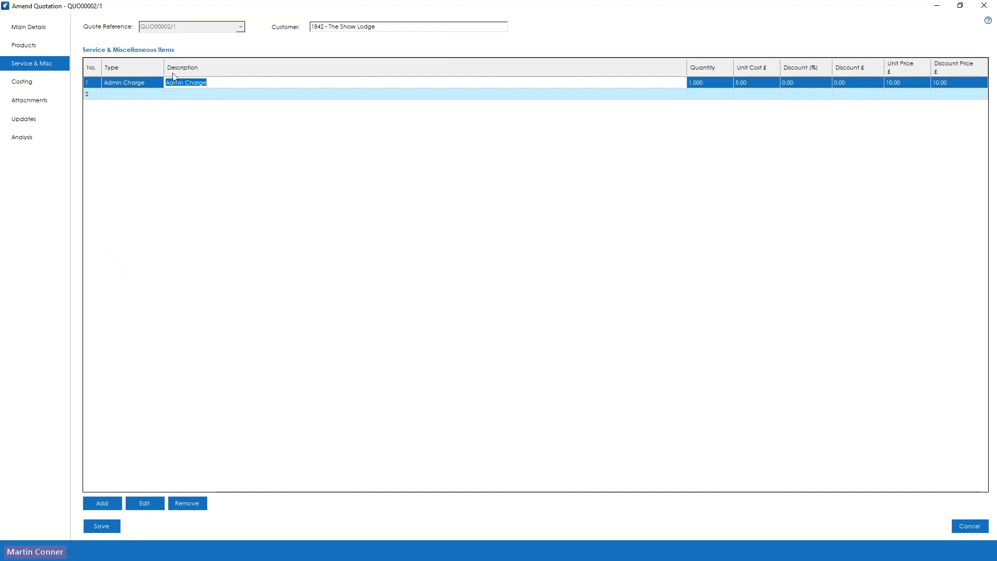
- Review the quotation's costing analysis down to the profit line and return to the product lines
left_click(37, 85)
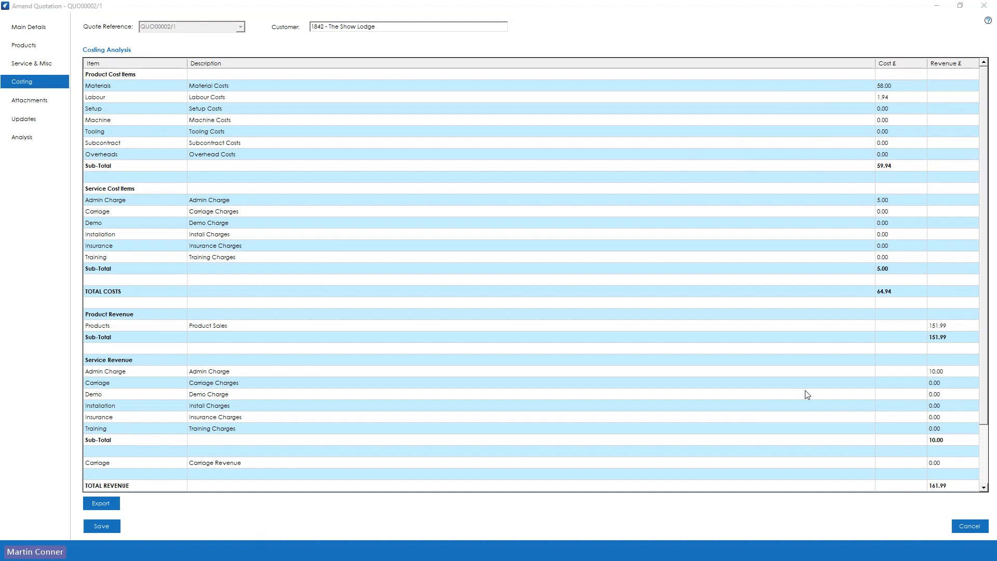
left_click_drag(985, 227, 988, 288)
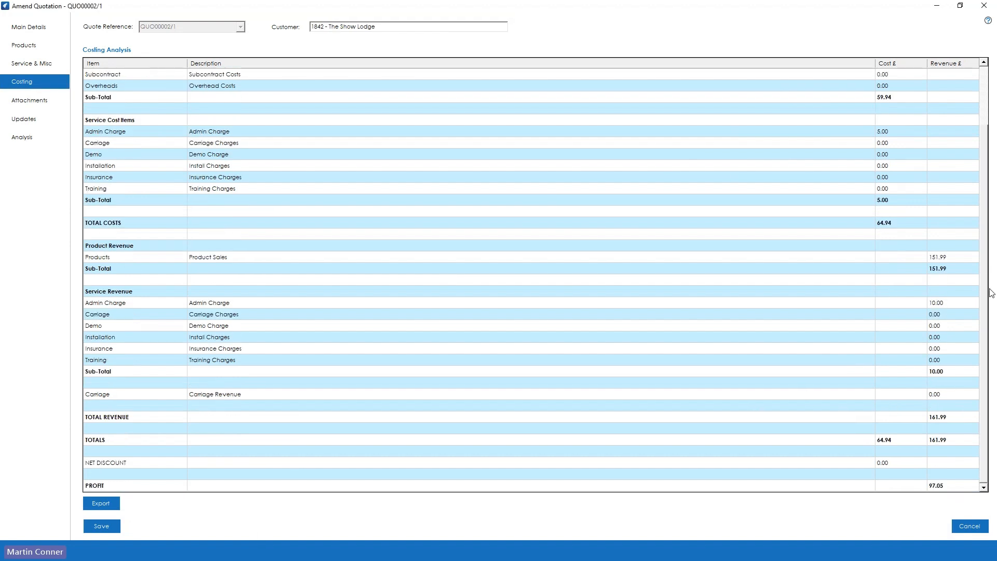
left_click(26, 45)
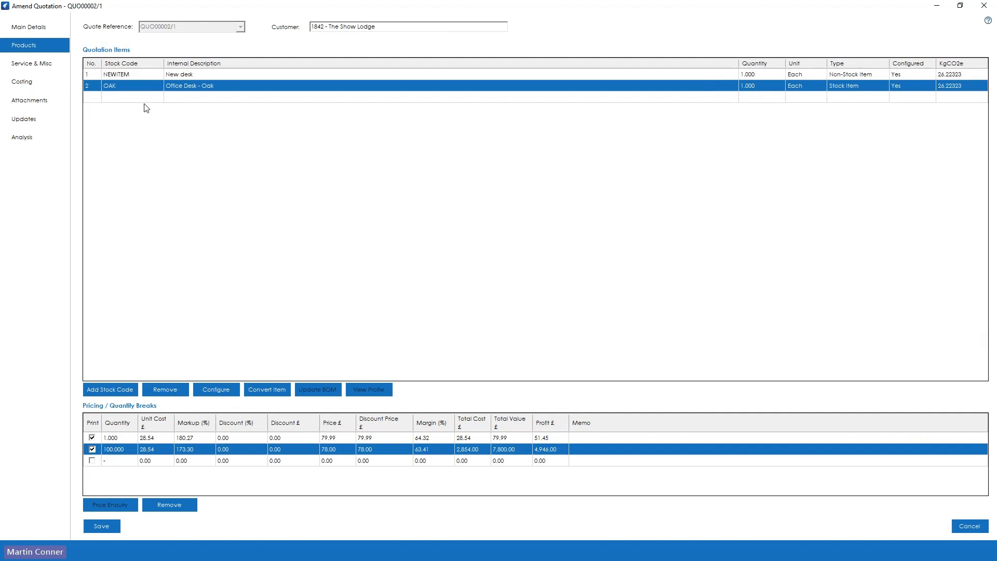
- Recheck the quotation's costing analysis from the product costs down to the overall profit
left_click(25, 85)
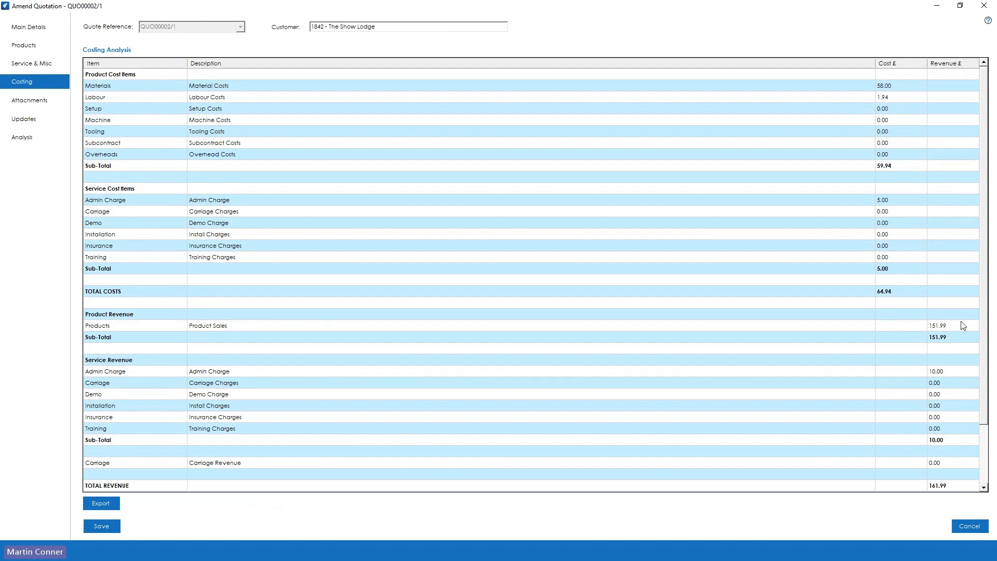
scroll(952, 335, "down", 2)
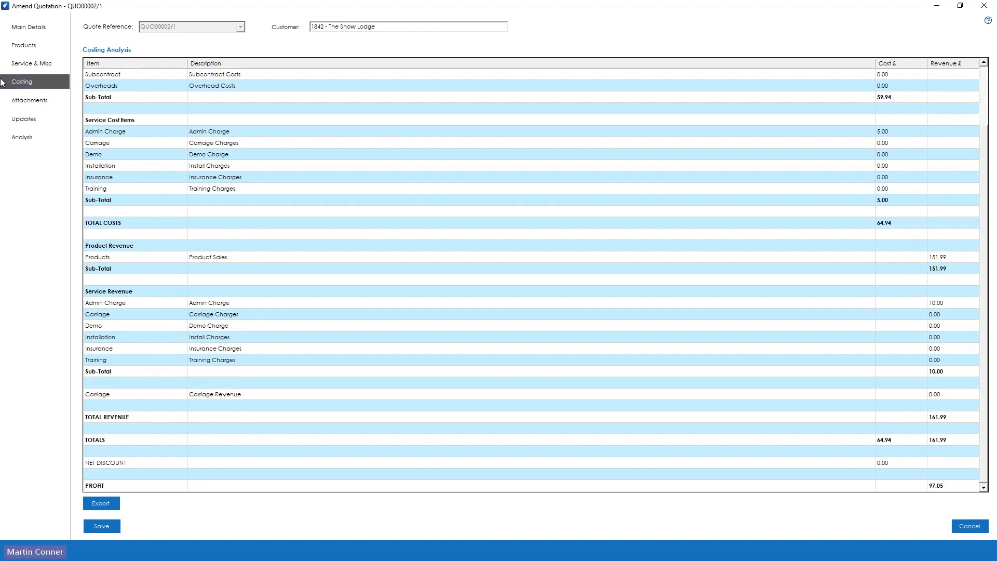
- Attach CIM Software x Website.jpg from the Pictures folder to the quotation and open the attached image to check it
left_click(29, 98)
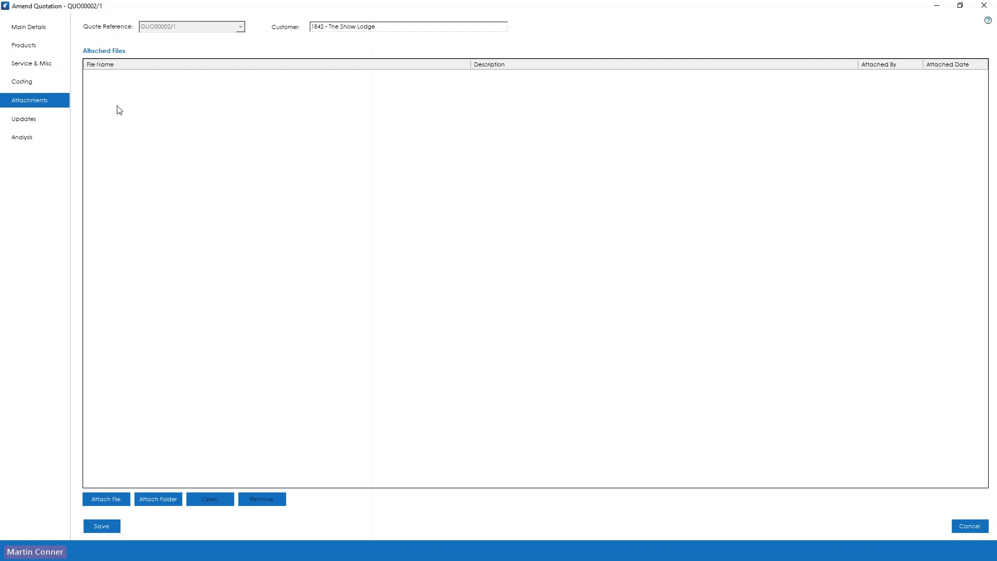
left_click(119, 500)
scroll(45, 177, "down", 5)
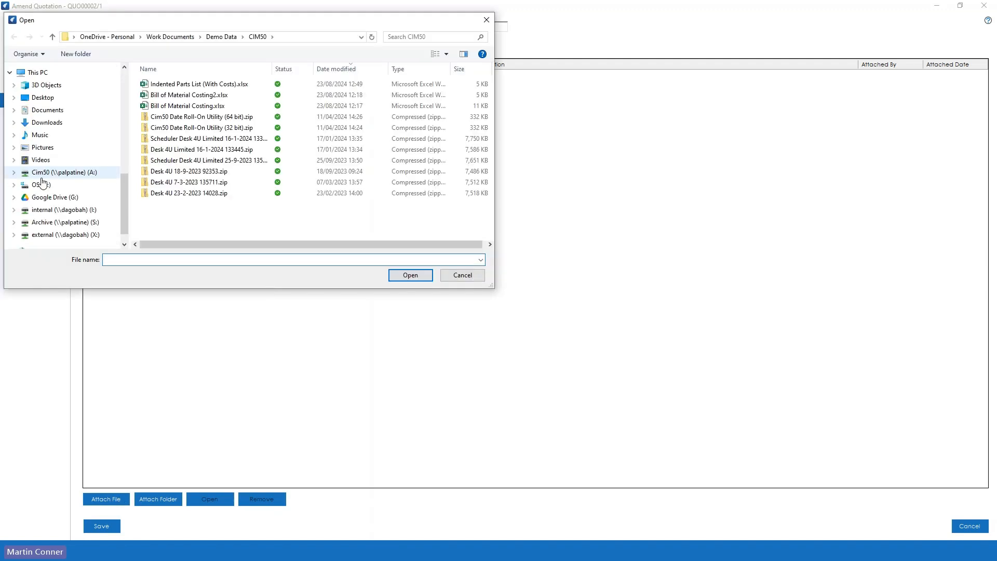
scroll(46, 159, "down", 1)
left_click(43, 131)
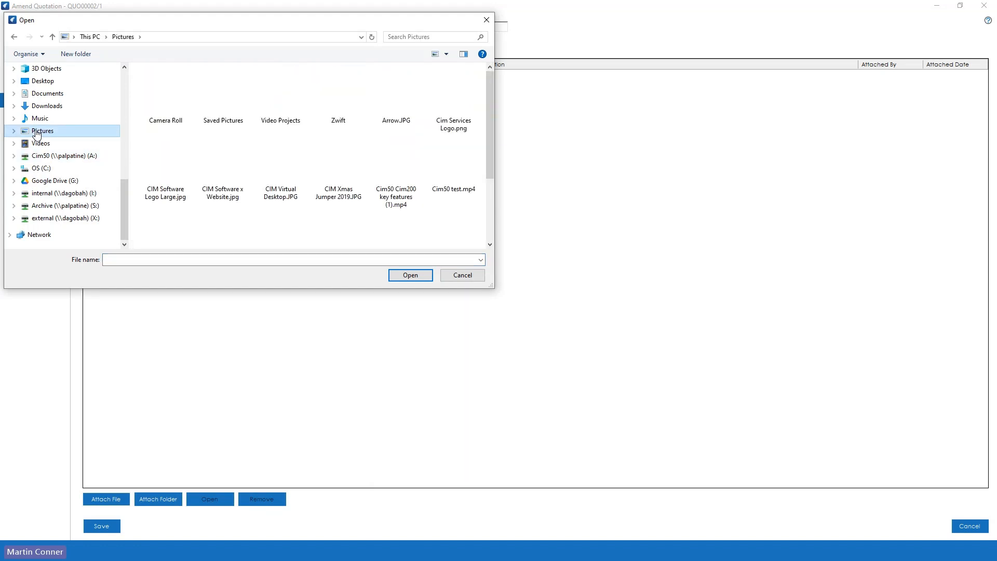
left_click(222, 167)
left_click(410, 277)
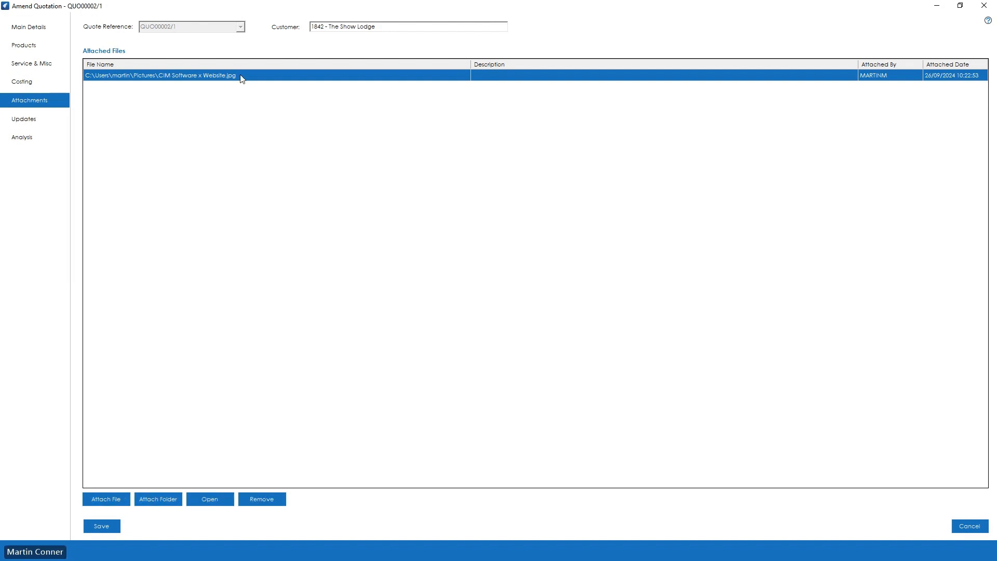
left_click(216, 503)
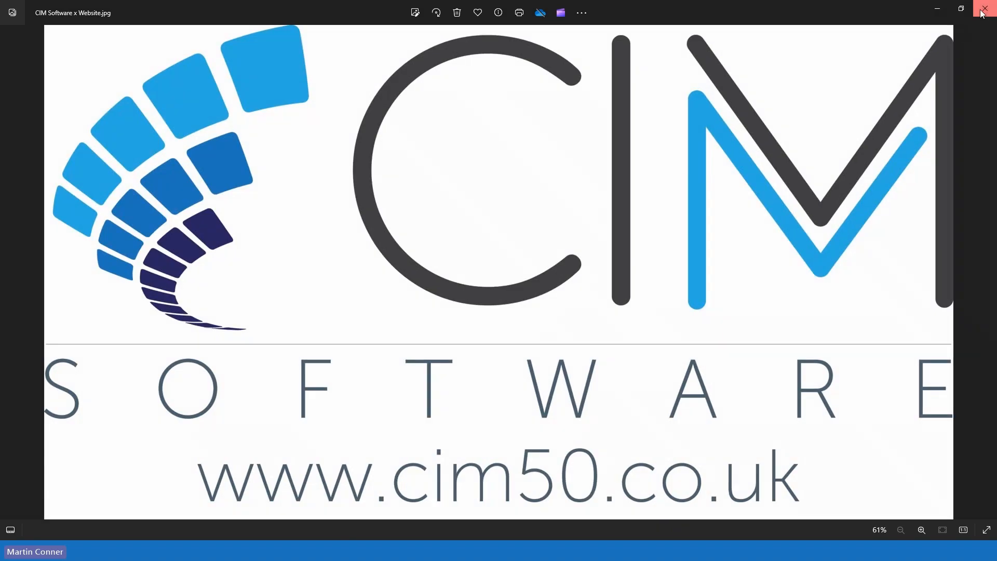
left_click(984, 8)
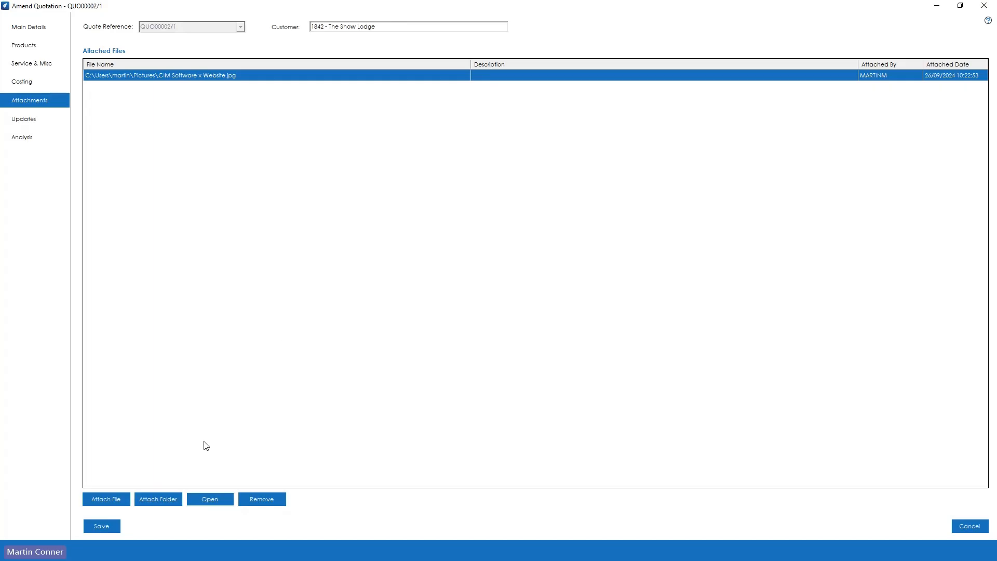
- Review the drawings and attachments in the OAK item's configuration, and close it retaining the existing selling prices
left_click(25, 127)
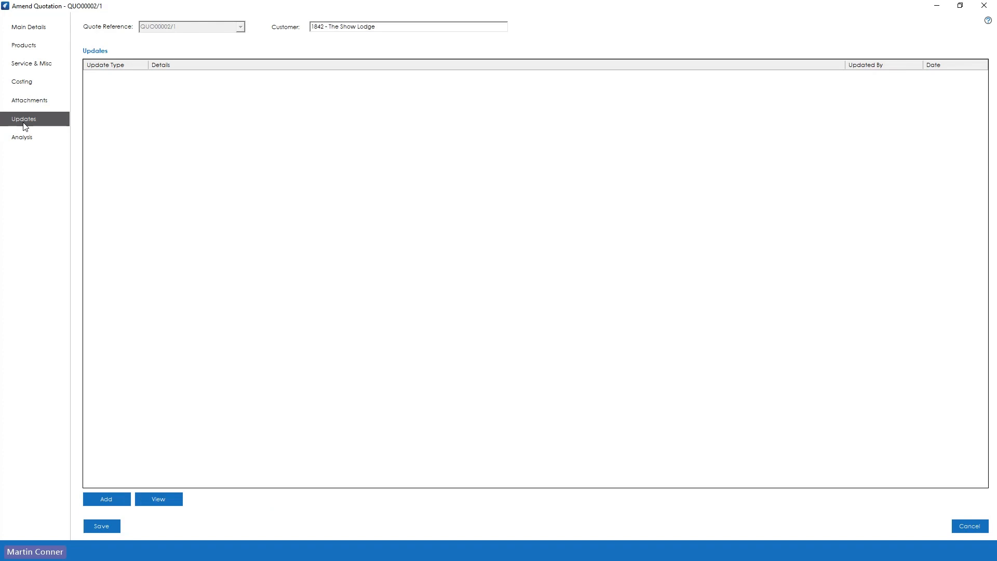
left_click(25, 44)
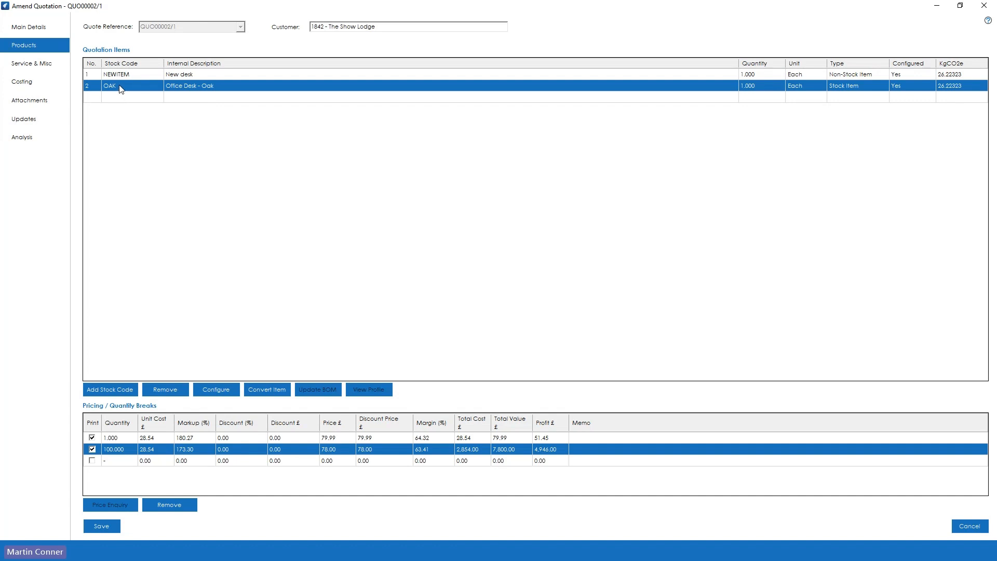
left_click(121, 86)
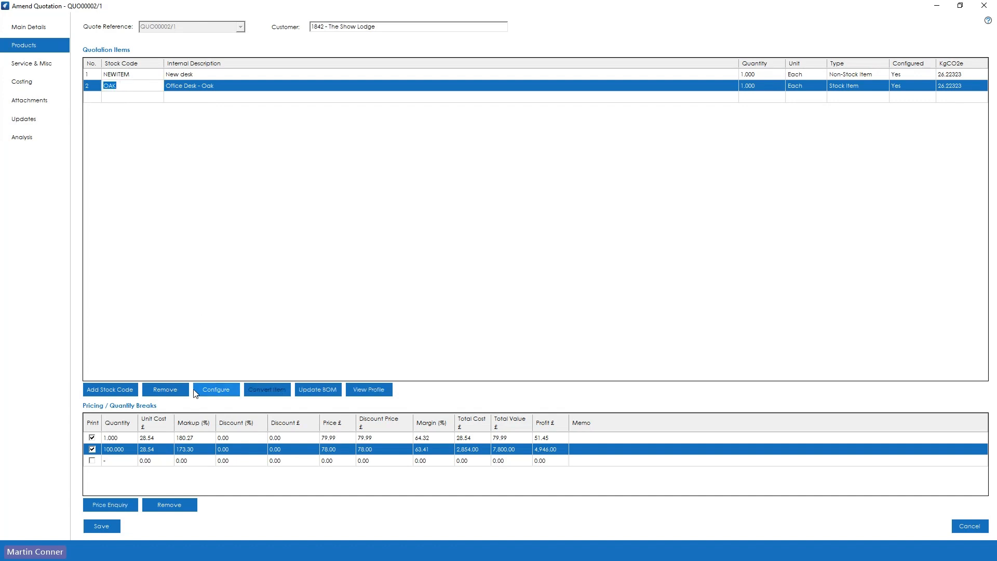
left_click(214, 394)
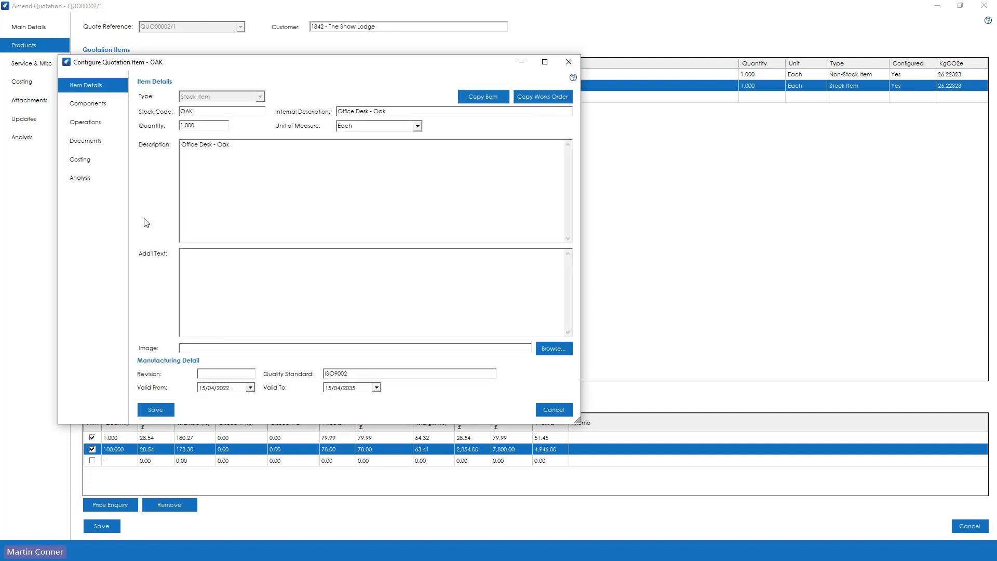
left_click(88, 140)
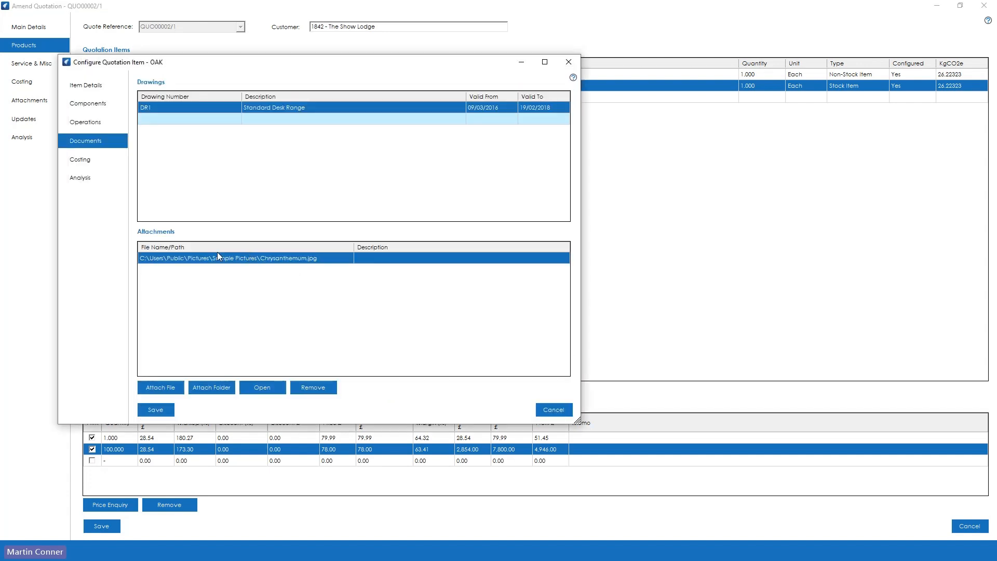
left_click(556, 408)
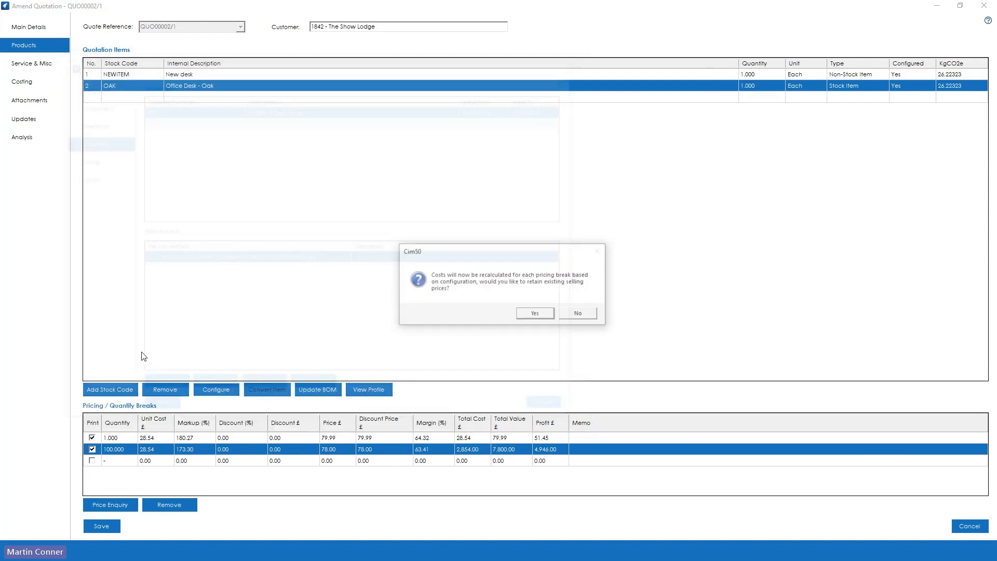
left_click(535, 313)
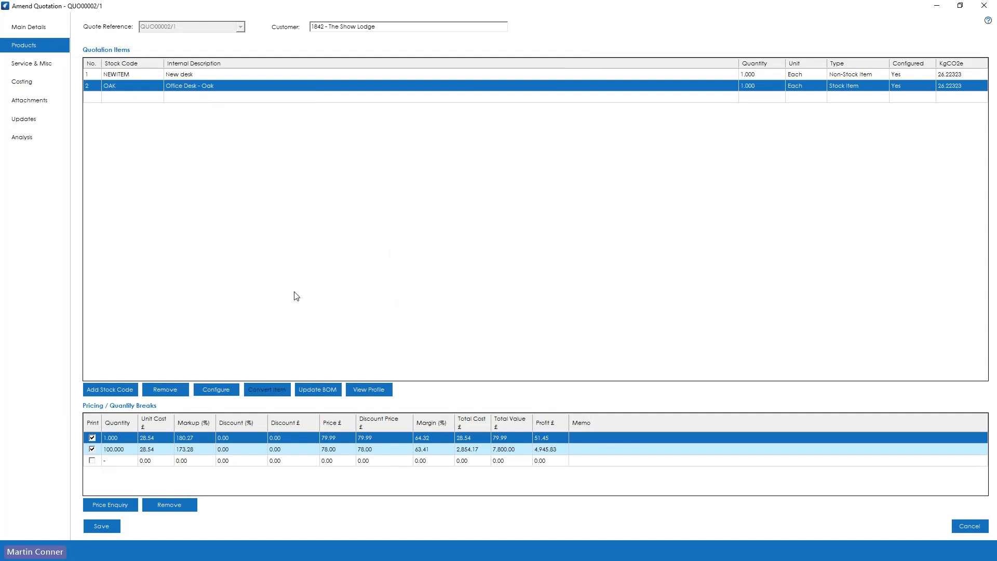
- Add a Pricing Update entry to the quotation's updates with the details "requoted with oak desk"
left_click(64, 118)
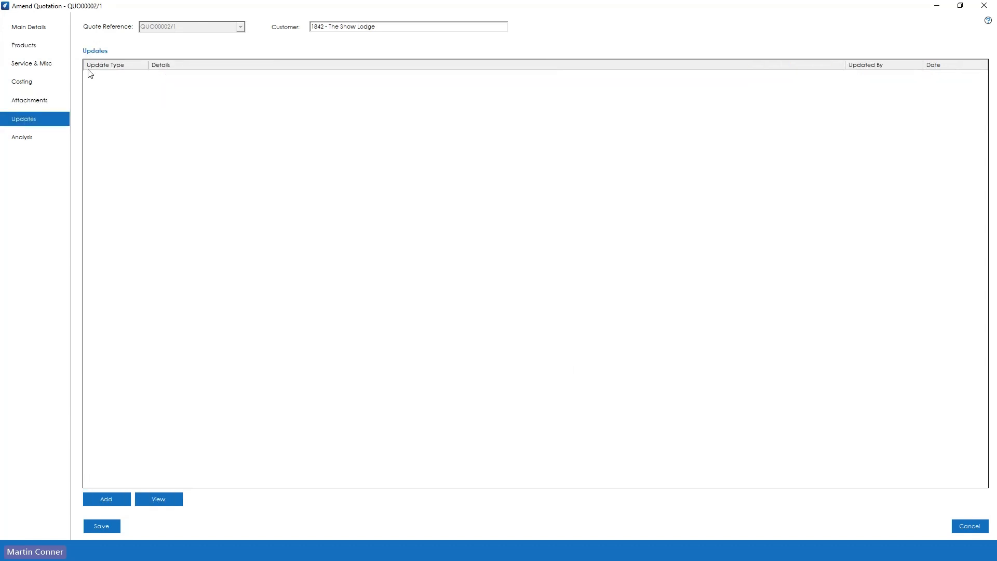
left_click(123, 497)
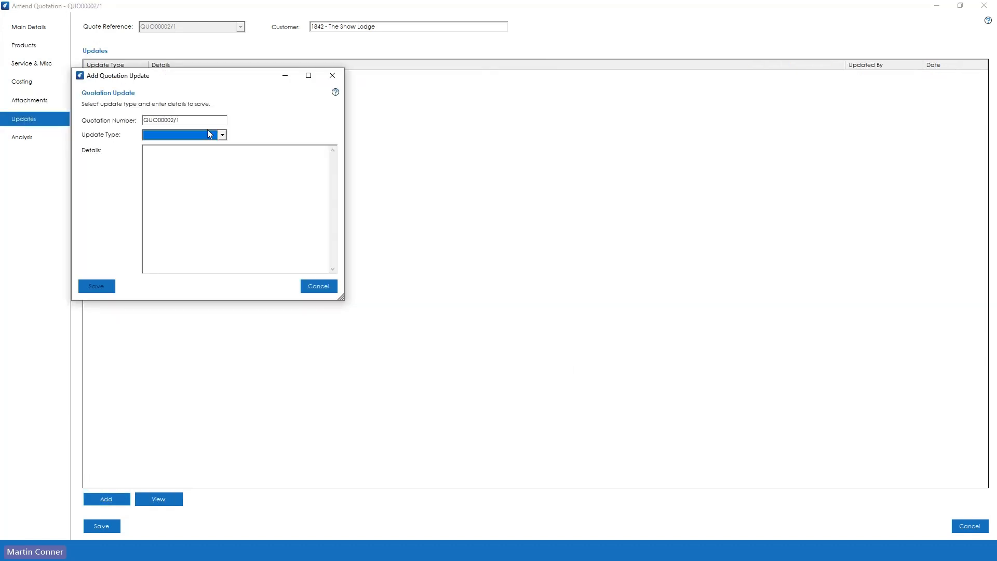
left_click(222, 135)
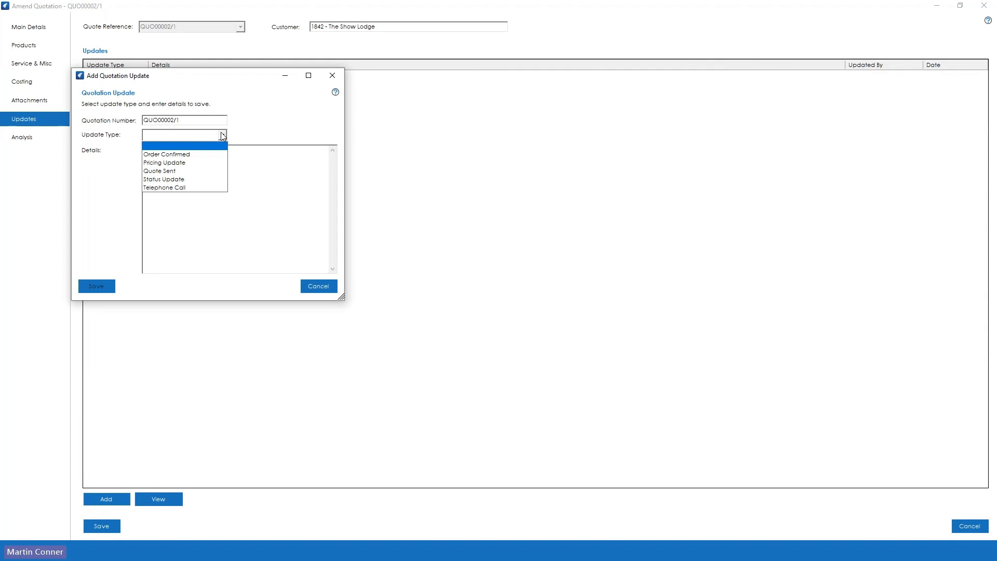
left_click(159, 163)
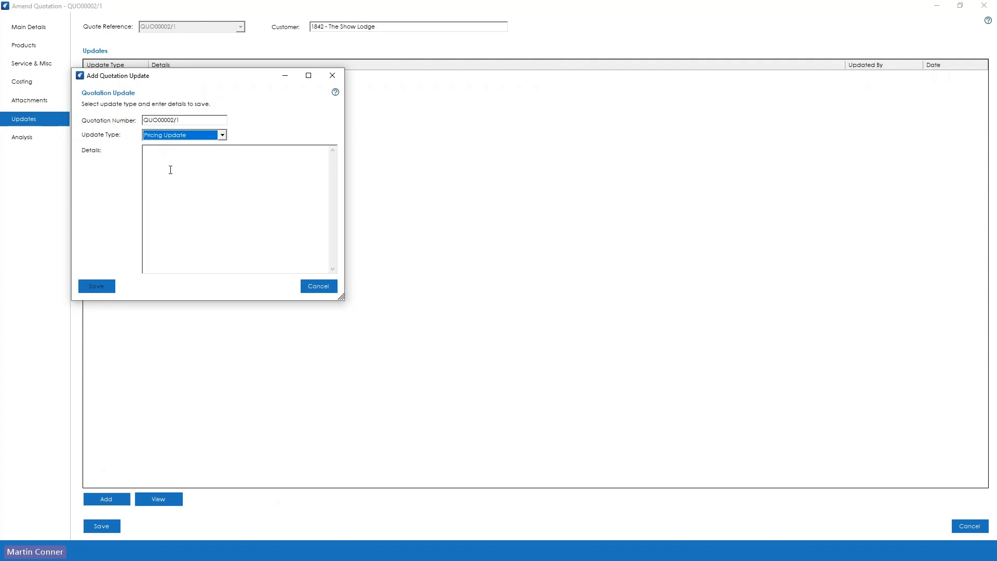
left_click(170, 170)
type("r")
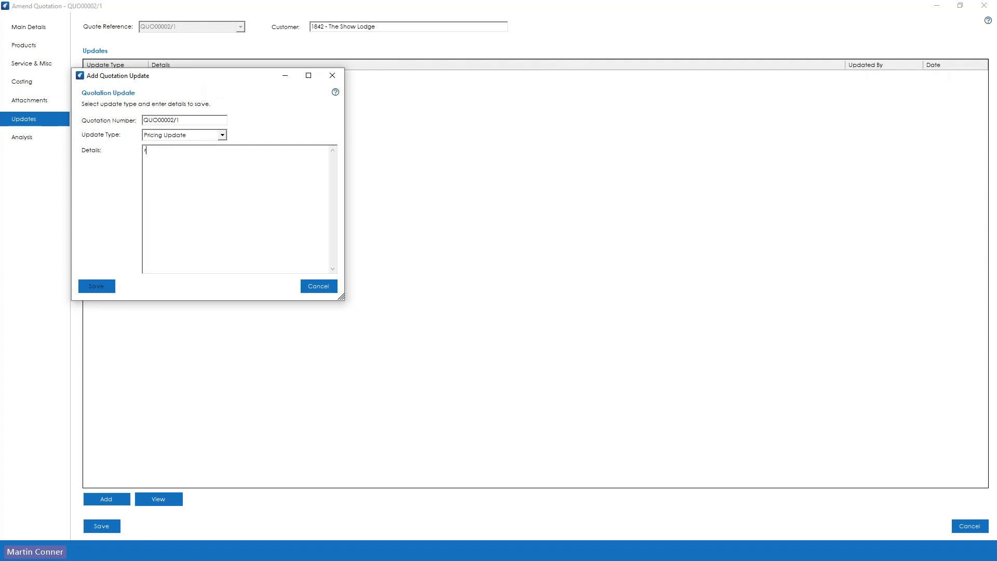
type("equoyed")
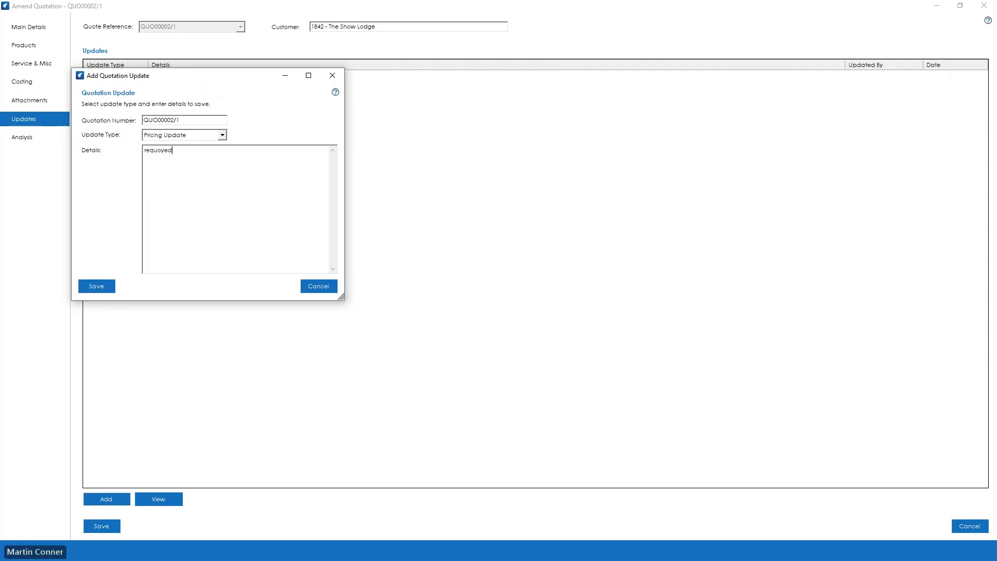
key("BackSpace")
key("BackSpace")
key("BackSpace")
type("ted w")
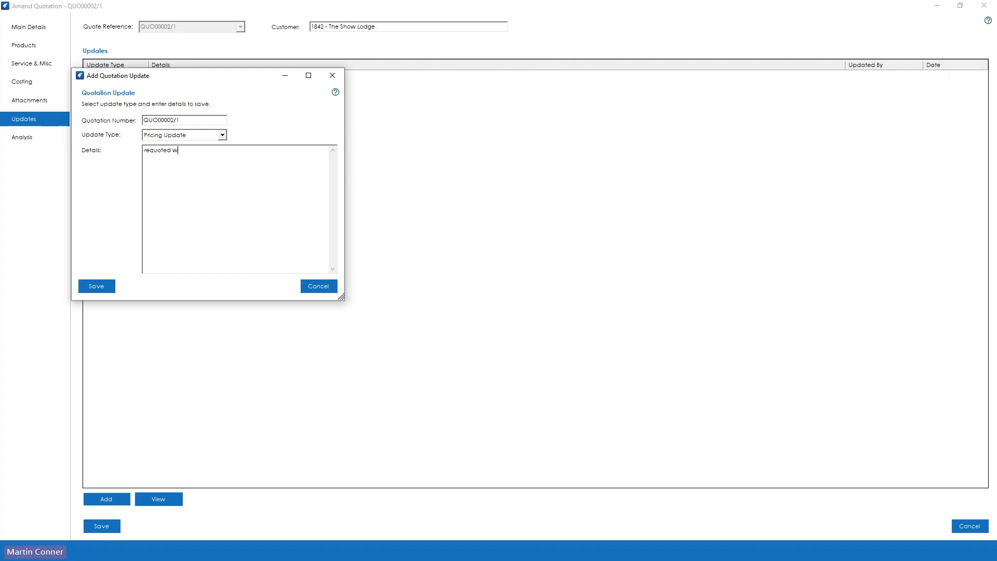
type("ith oak desk")
left_click(100, 288)
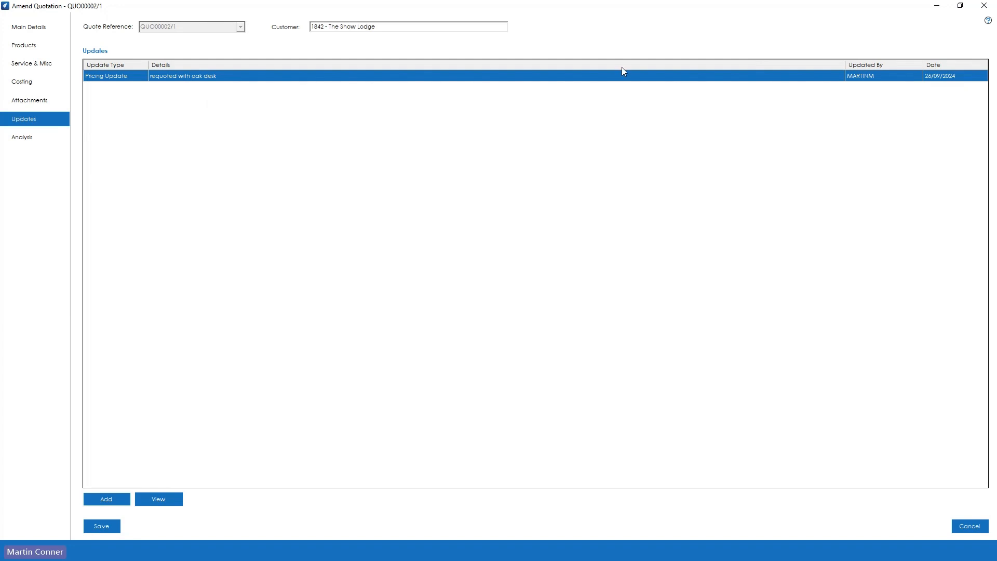
- Check the quotation's analysis information and save the amended quotation
left_click(34, 138)
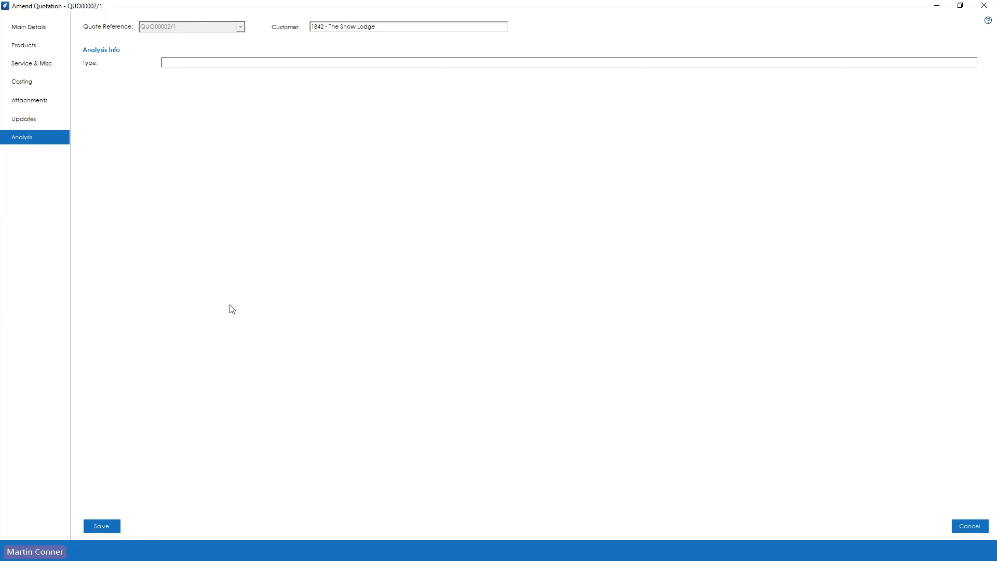
left_click(108, 526)
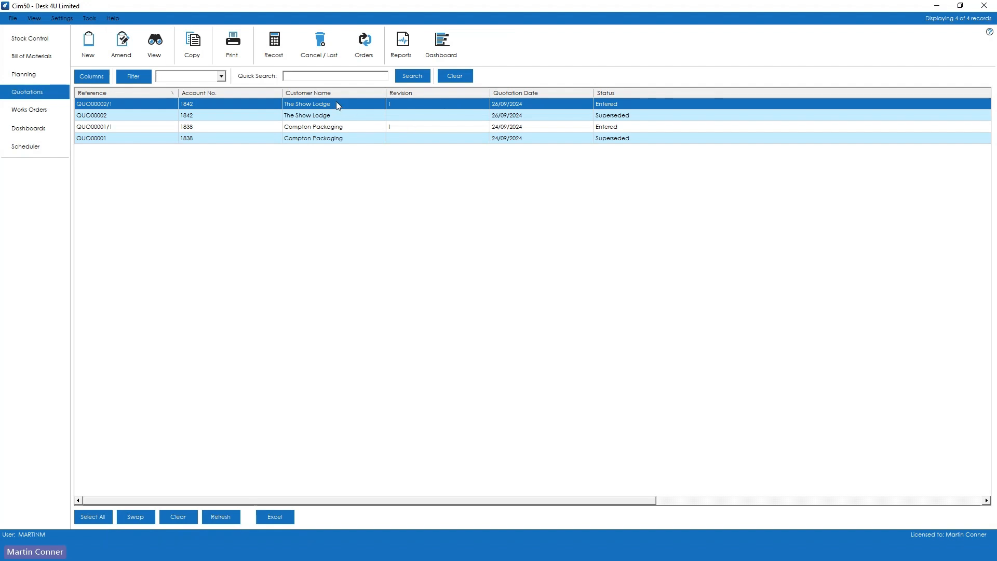
- Preview the revised The Show Lodge quotation with the Quotation with Pricing Breaks layout, and close the preview and layout list
left_click(233, 43)
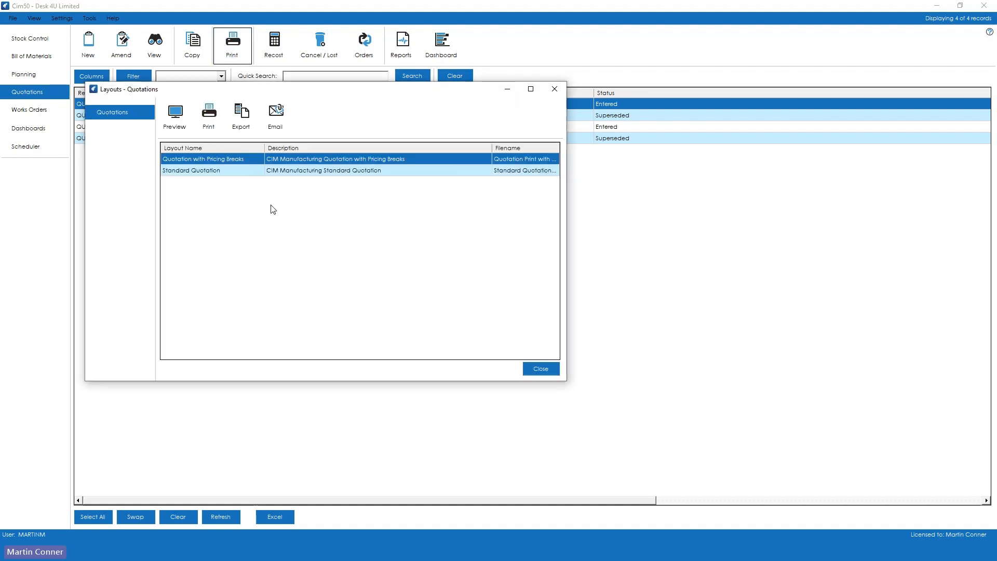
left_click(185, 125)
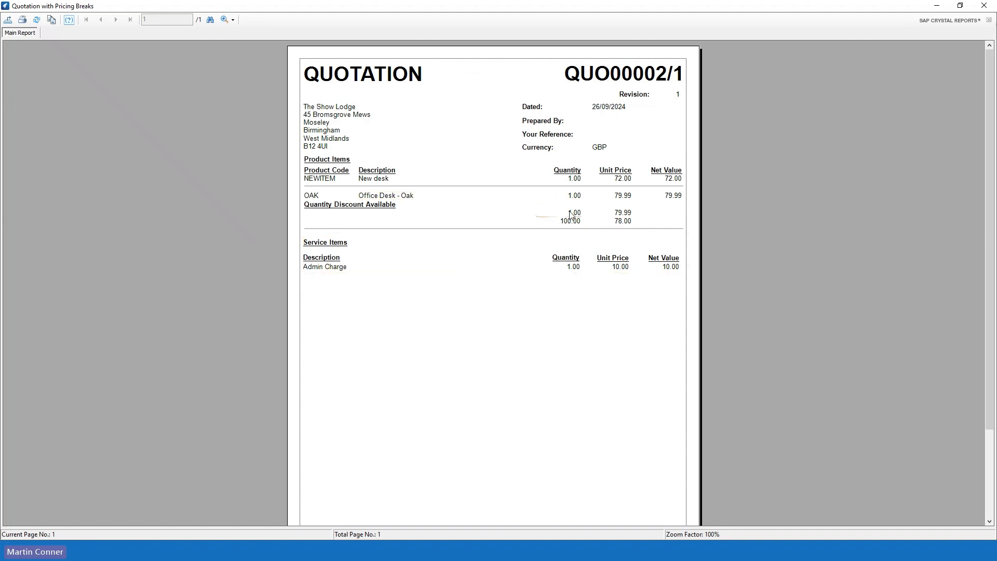
left_click(984, 6)
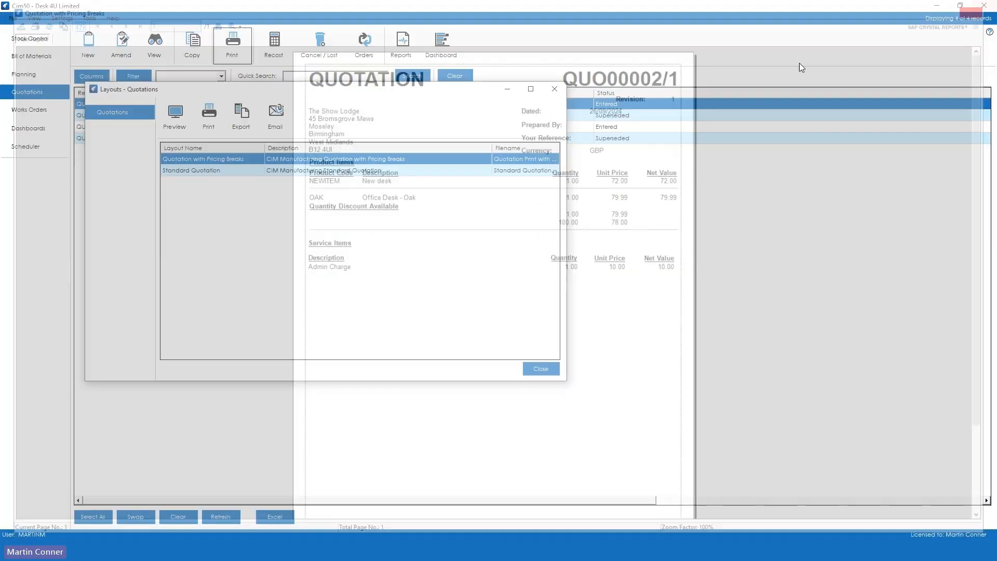
left_click(540, 368)
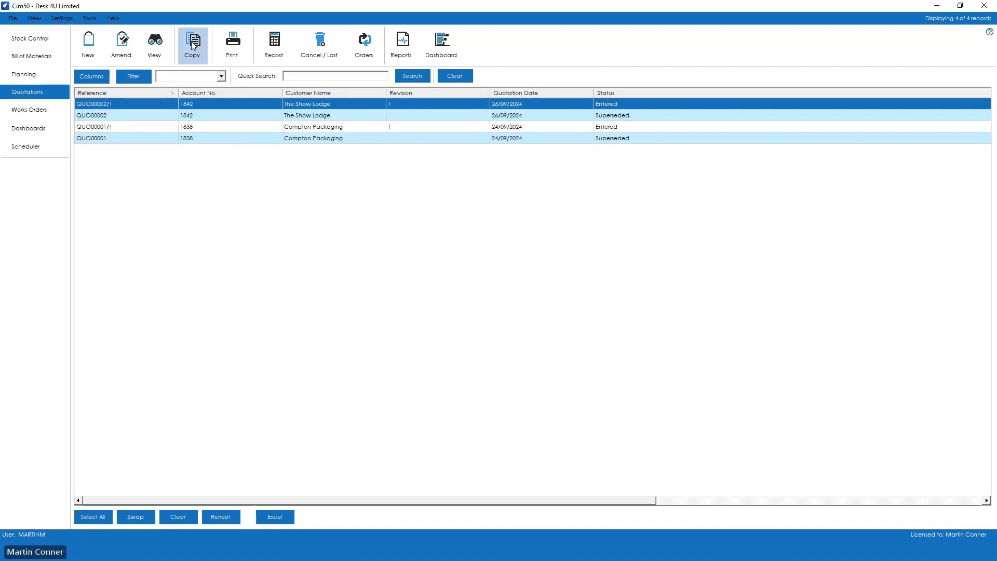
- Look over the cost reload and selling price recalculation options for recosting the revised quotation, leaving without recosting
left_click(275, 47)
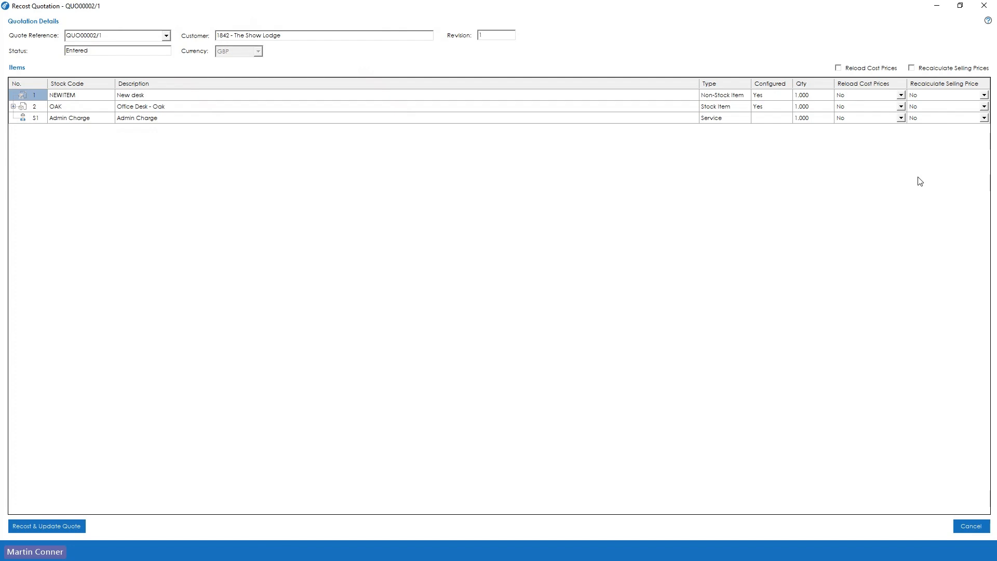
left_click(971, 526)
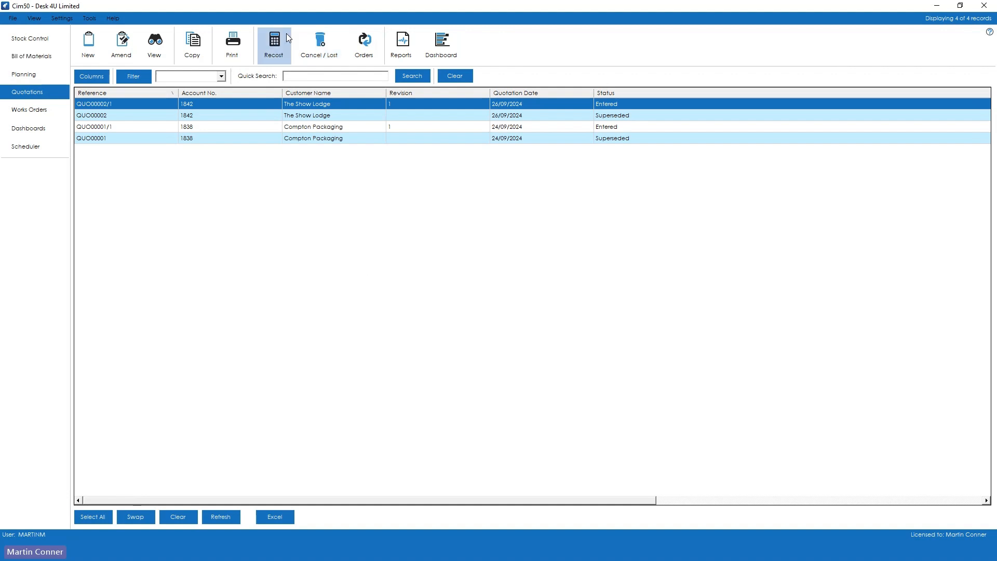
- Create a sales order from the revised The Show Lodge quotation with the customer's PO number entered, confirming quantities and unit prices
left_click(354, 52)
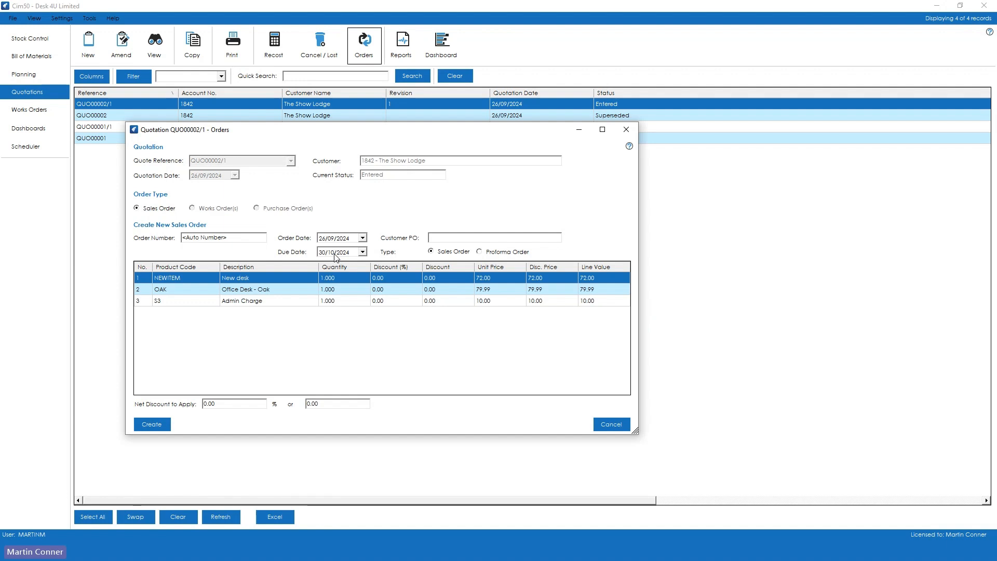
left_click(434, 237)
type("45454")
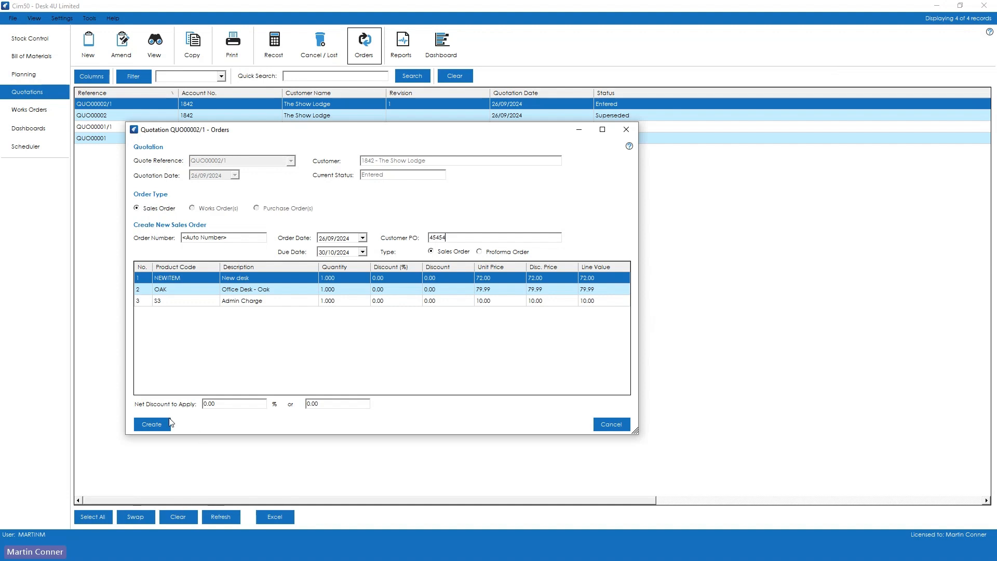
left_click(151, 424)
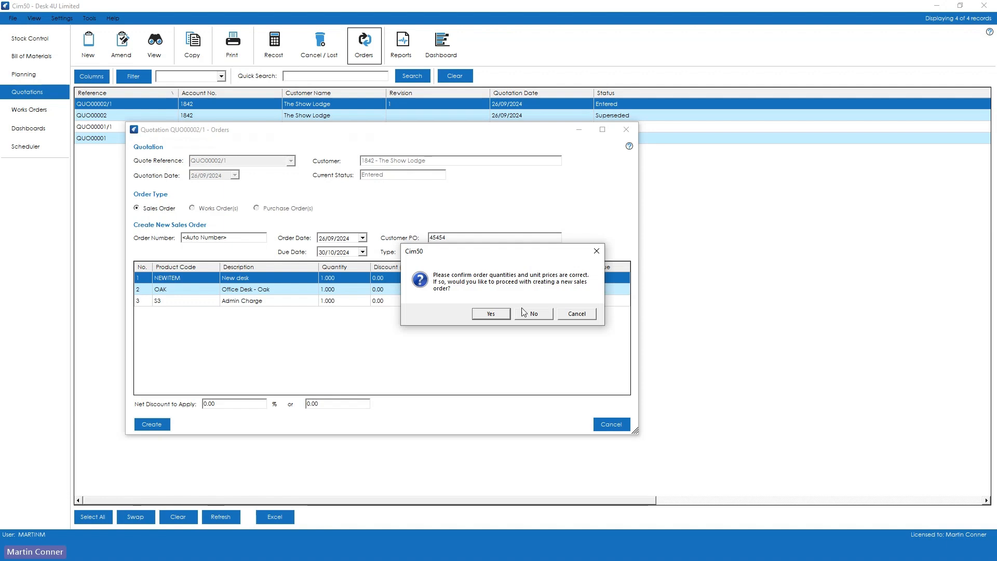
left_click(494, 312)
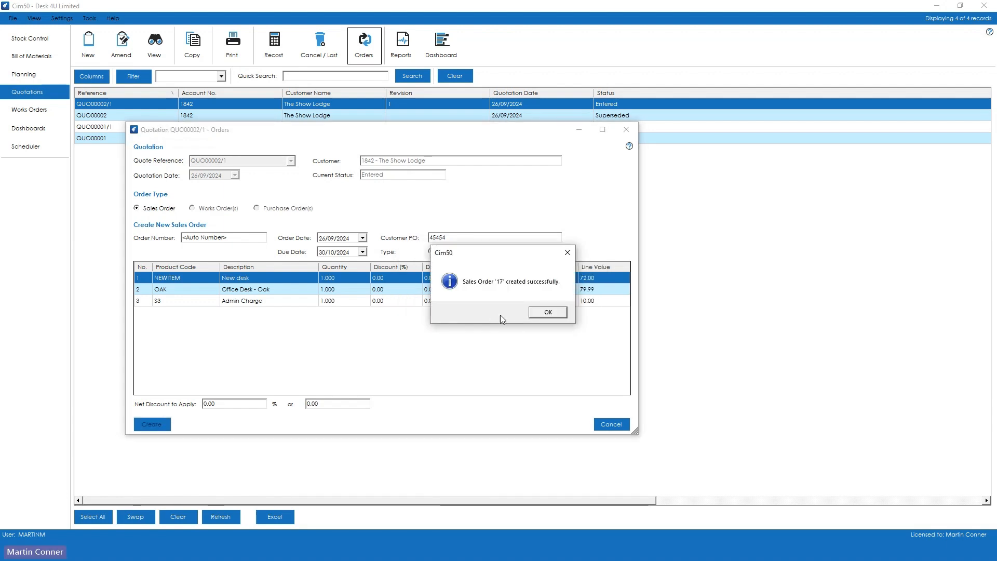
- Accept raising further orders for the new sales order and sort the proposed works orders by sales order quantity, highest first
left_click(541, 315)
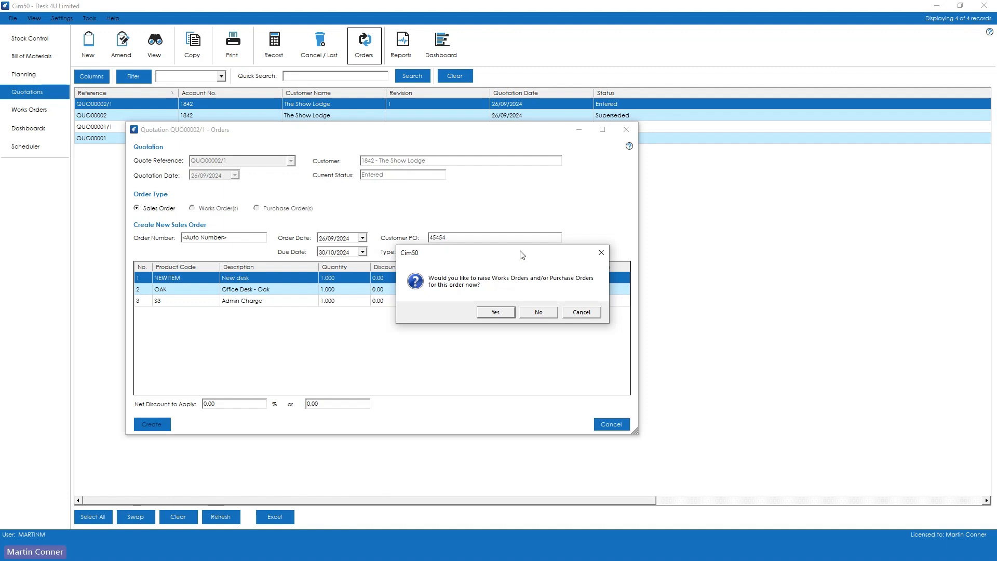
left_click(496, 312)
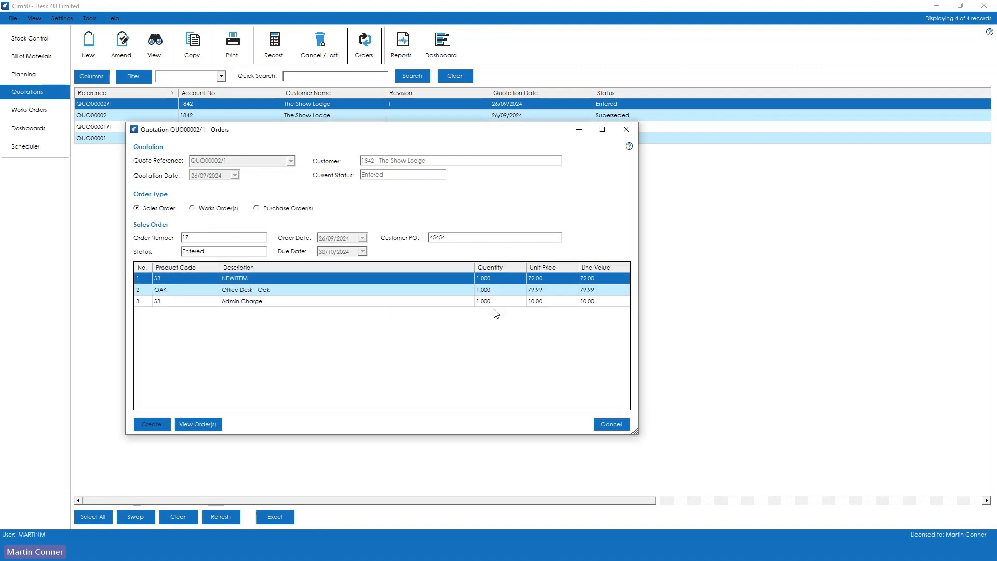
left_click(192, 208)
left_click(161, 209)
left_click(201, 209)
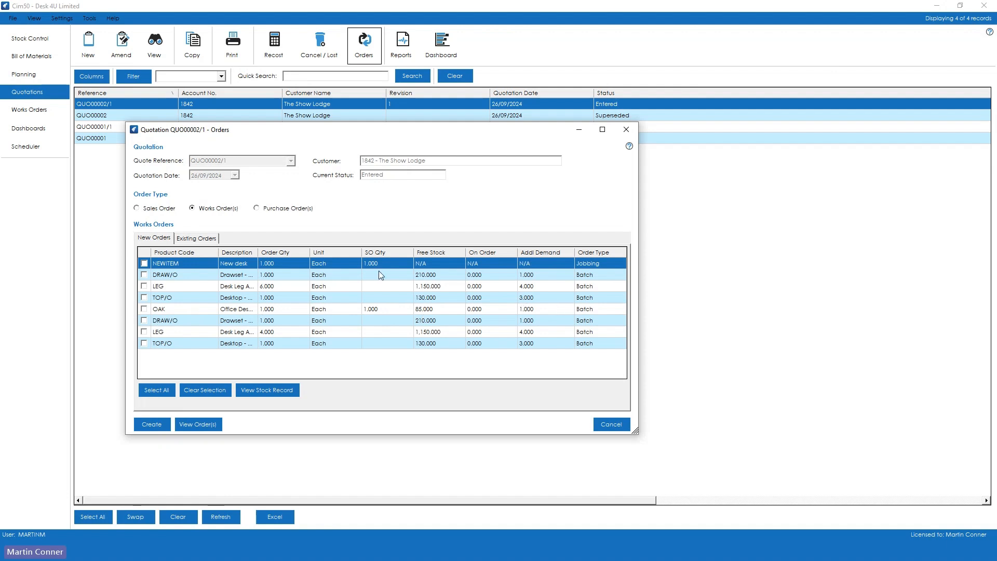
left_click(375, 254)
left_click(376, 255)
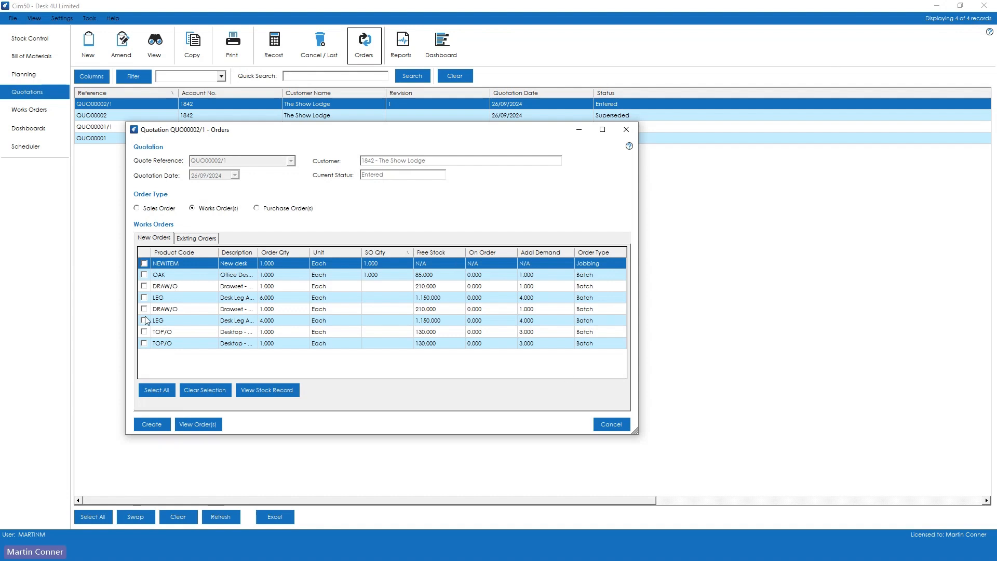
- Raise works orders for the NEWITEM and OAK desks only, and check them among the quotation's existing works orders
left_click(144, 274)
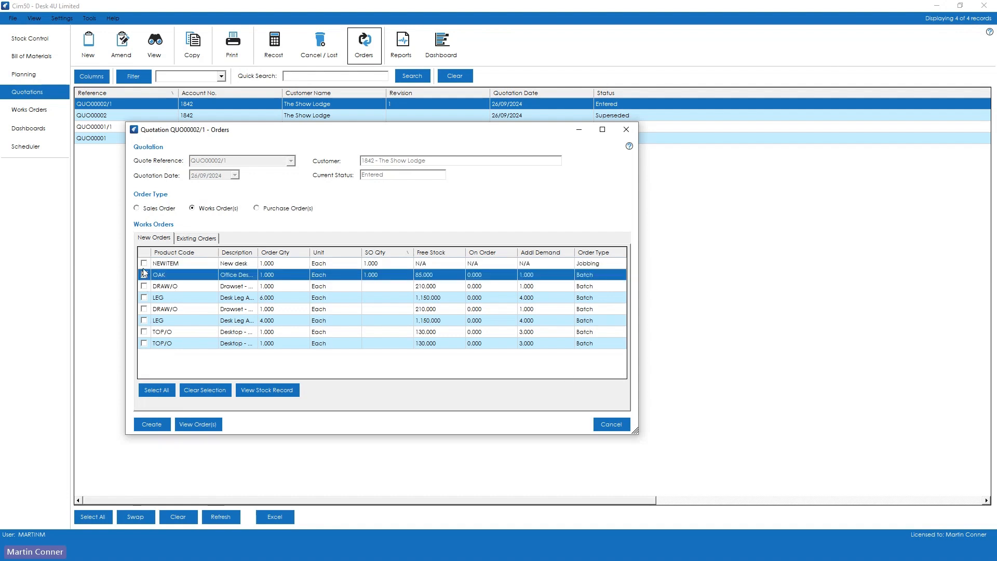
left_click(144, 263)
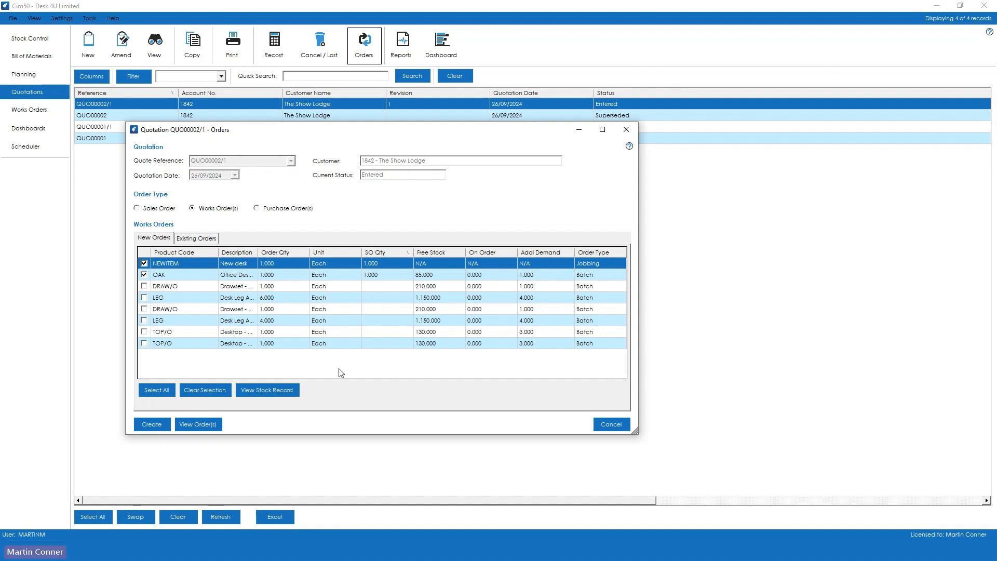
left_click(191, 240)
left_click(155, 240)
left_click(151, 425)
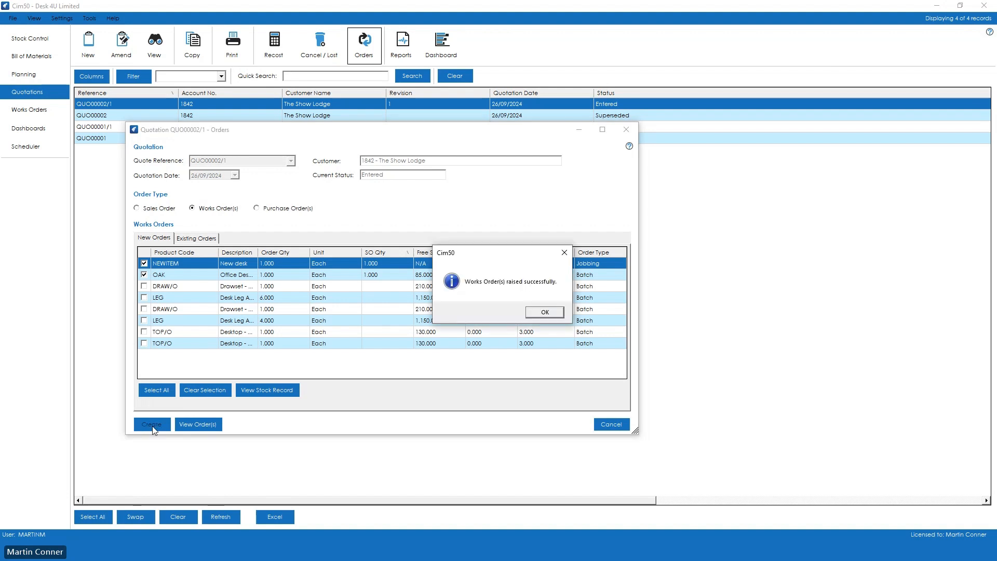
left_click(545, 312)
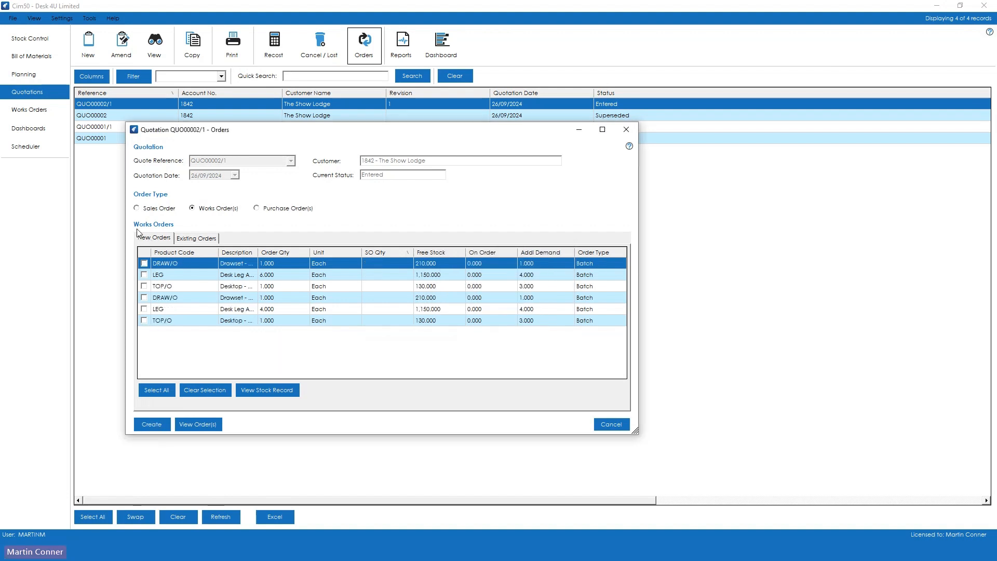
left_click(181, 237)
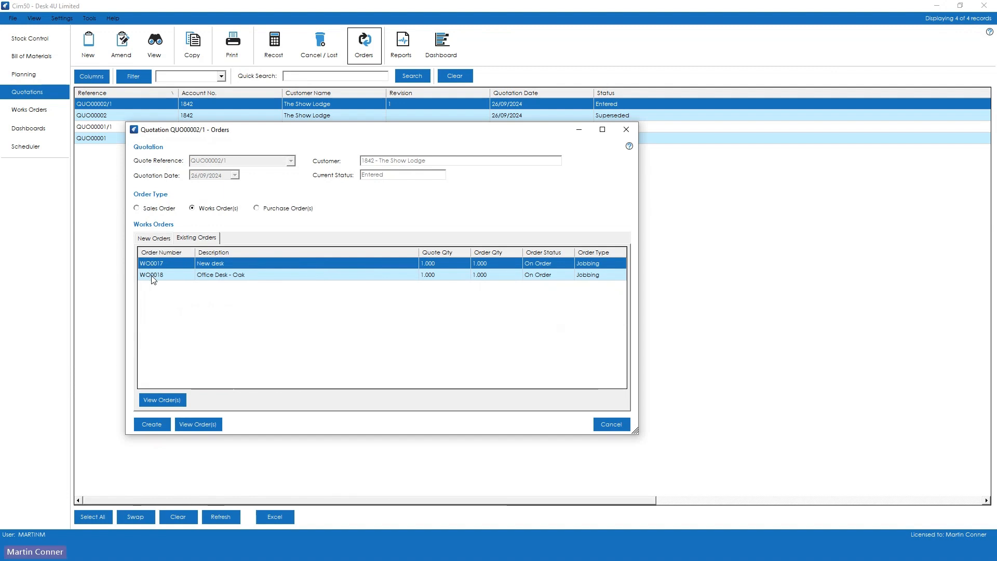
- Try to raise a purchase order for the first STUDS line without an order quantity, check existing purchase orders and leave the quotation's orders
left_click(275, 210)
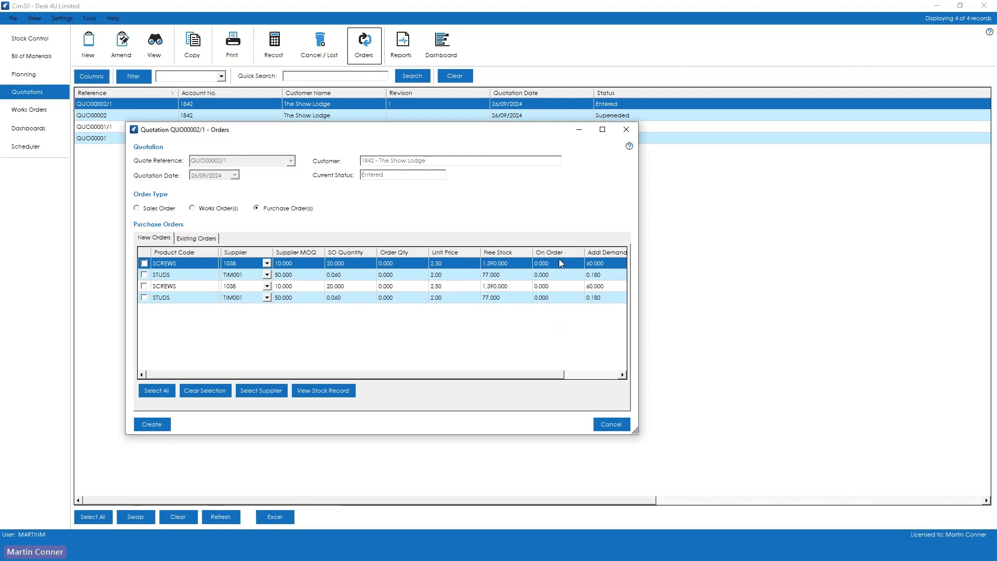
left_click(144, 275)
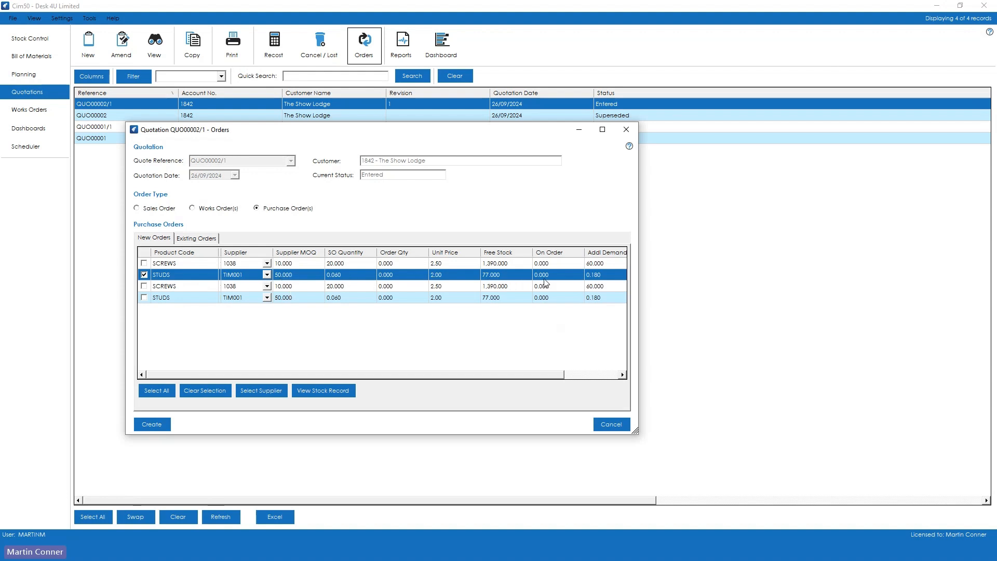
left_click(141, 426)
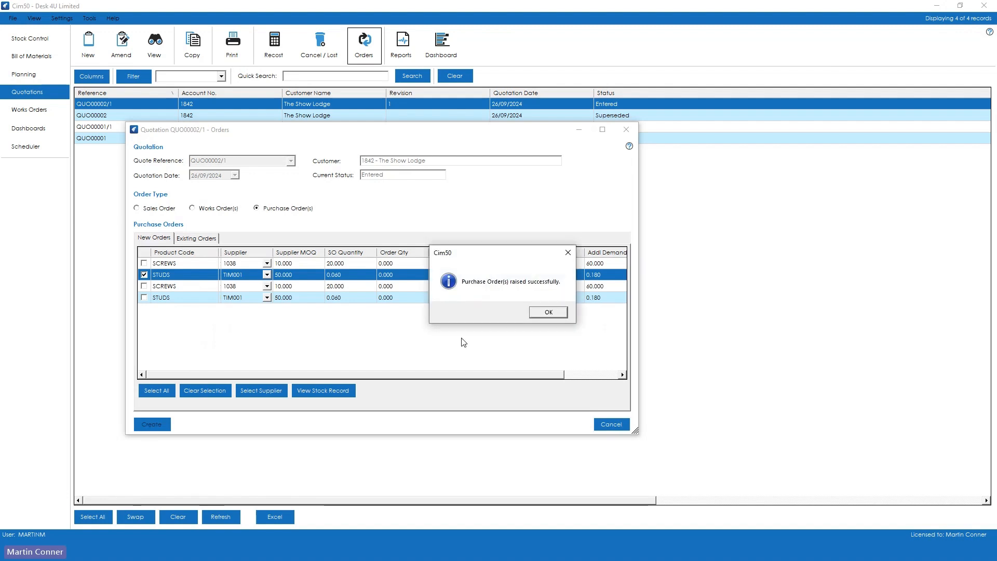
left_click(538, 312)
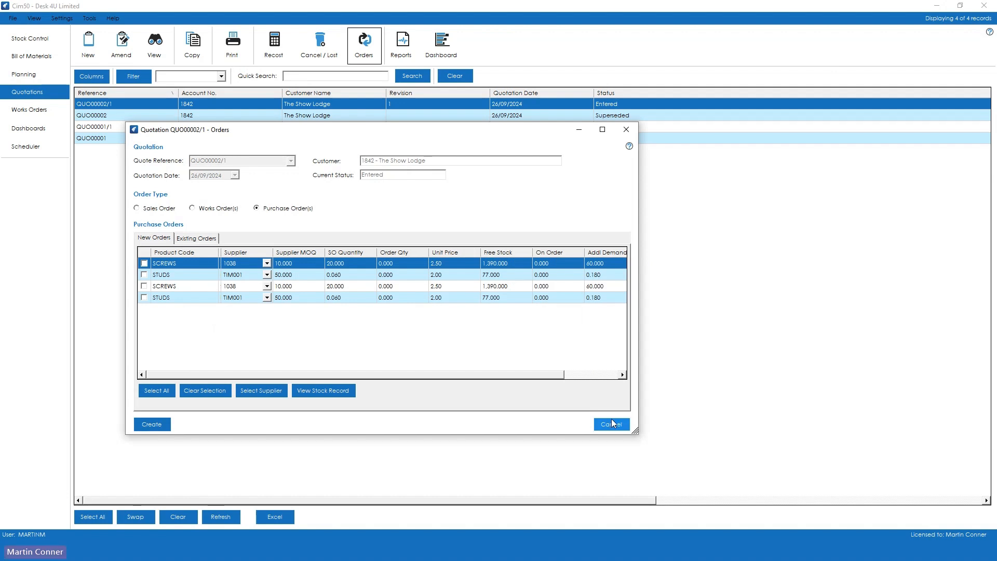
left_click(197, 238)
left_click(152, 238)
left_click(611, 424)
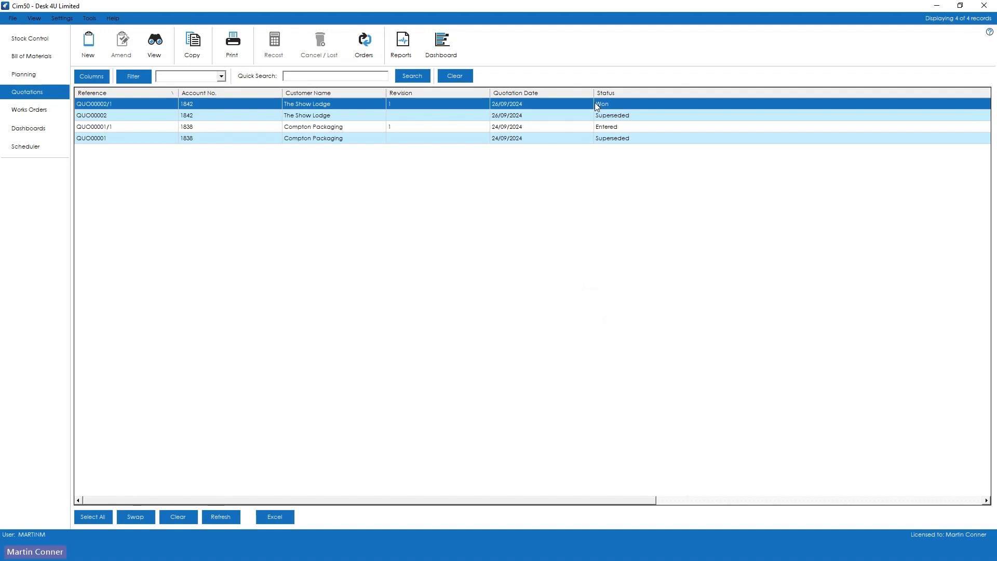
- Switch to Sage 50 Accounts, review the new The Show Lodge sales order's lines, look over the purchase orders and return to Cim50
key("alt+Tab")
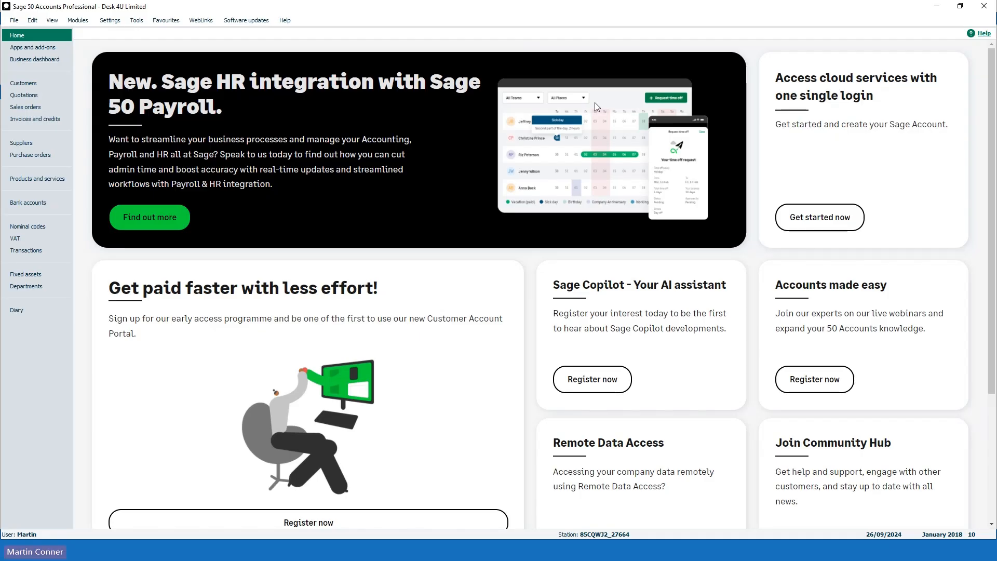
left_click(17, 108)
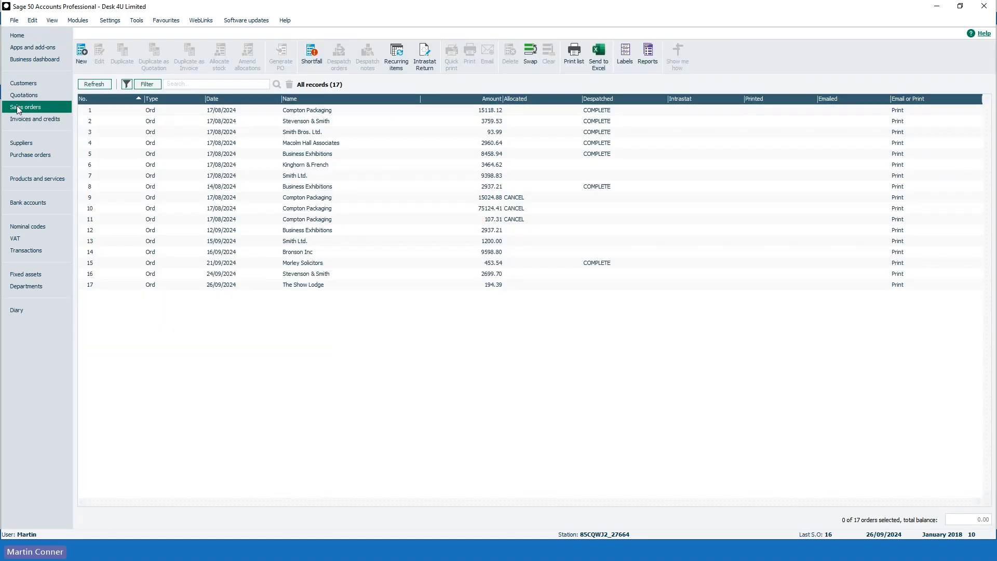
left_click(149, 289)
left_click(148, 289)
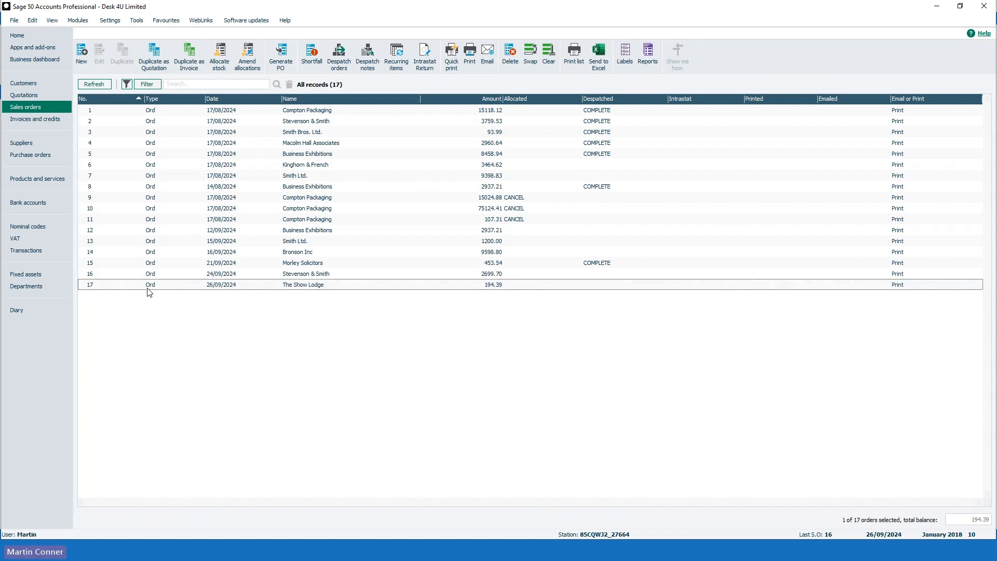
left_click(148, 288)
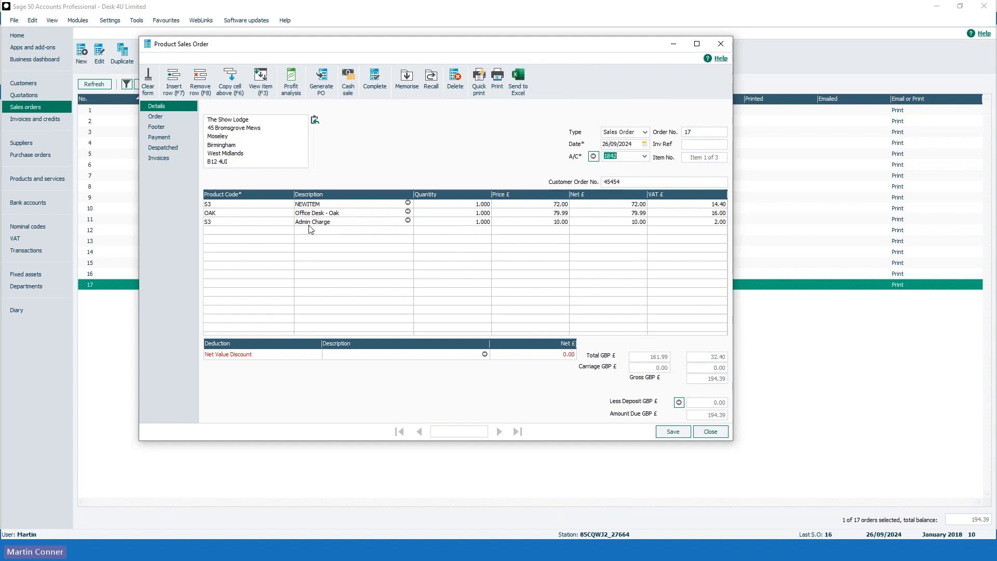
left_click(720, 44)
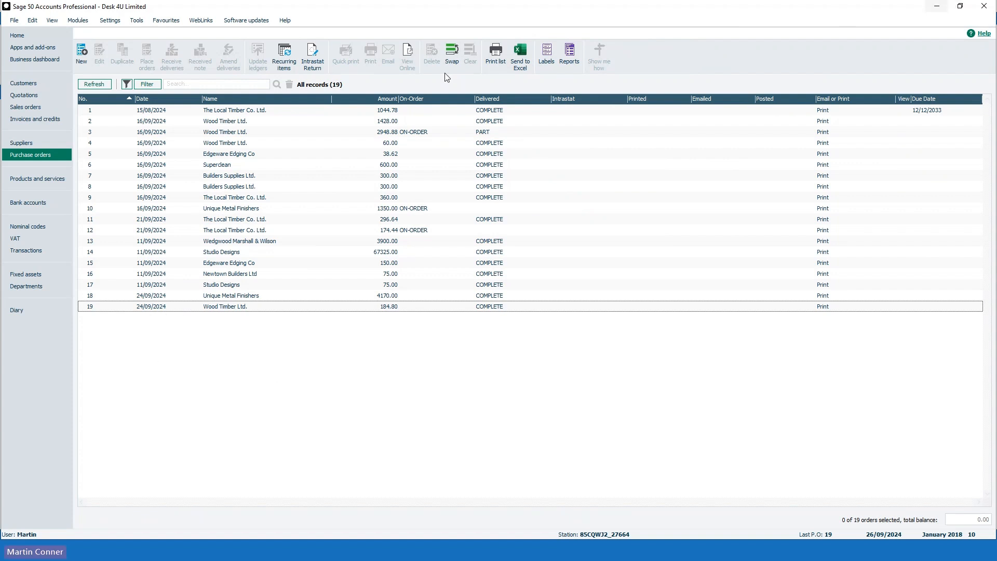
left_click(938, 7)
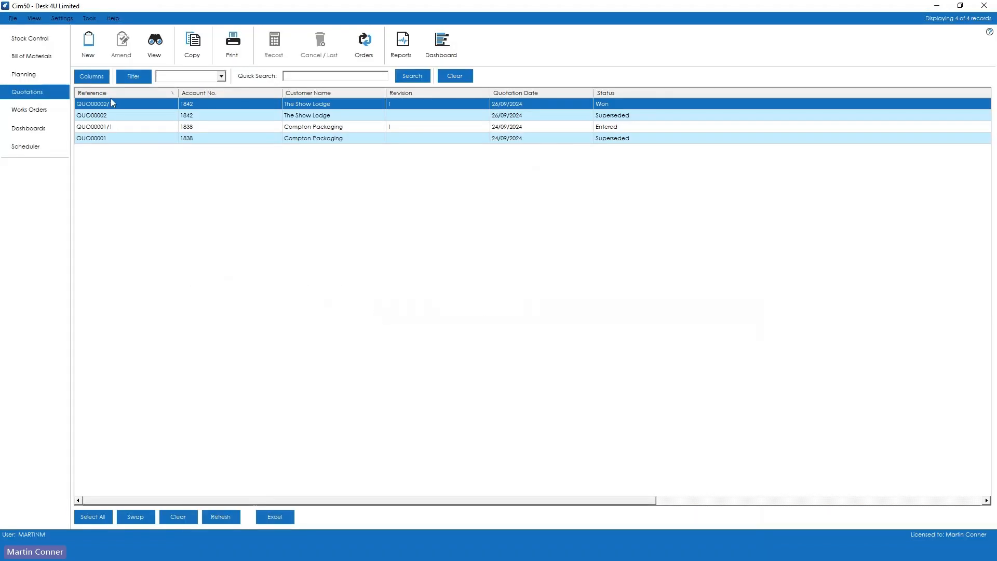
- Raise a purchase order for 50 STUDS from the won The Show Lodge quotation, and check it among the existing purchase orders
left_click(370, 49)
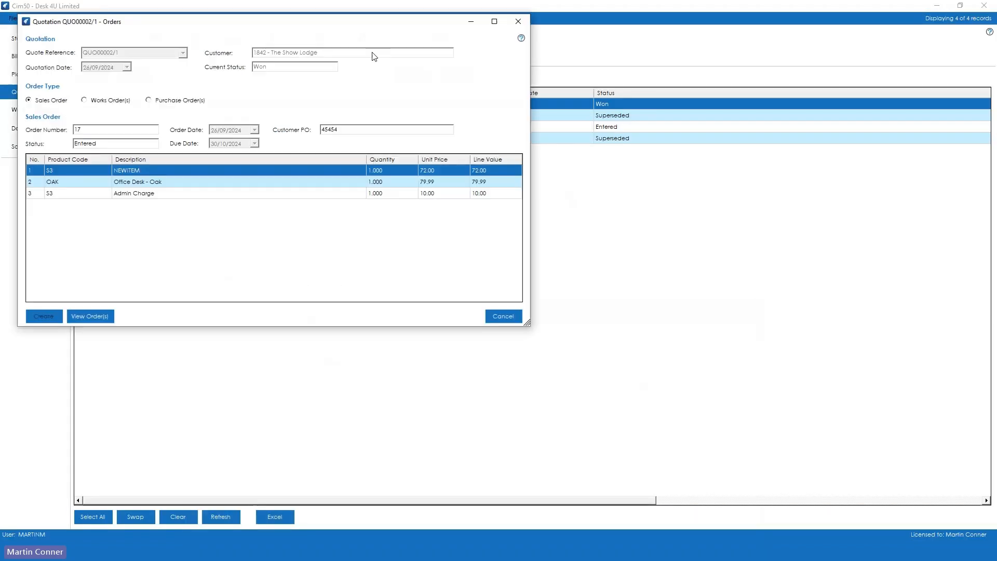
left_click(158, 101)
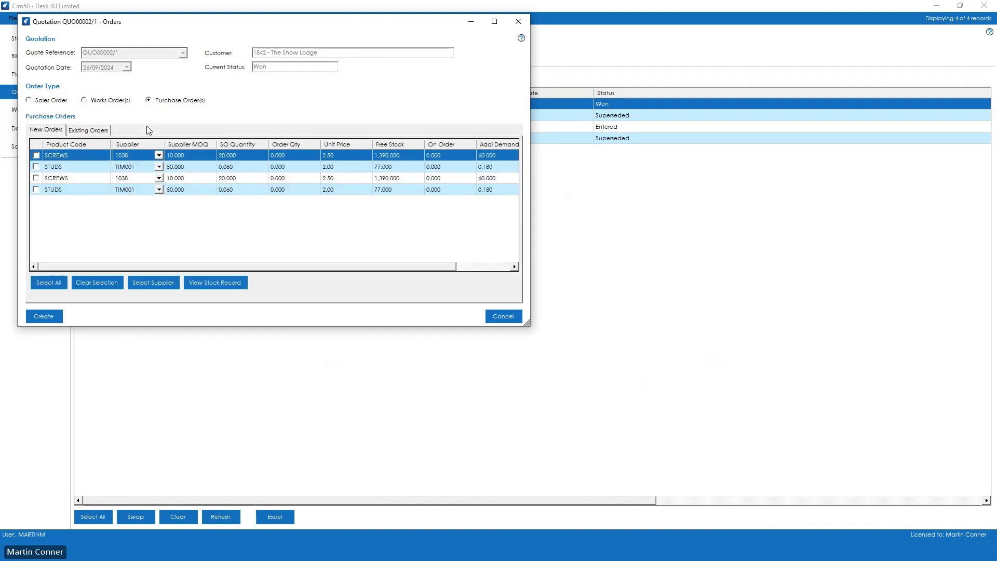
left_click(36, 167)
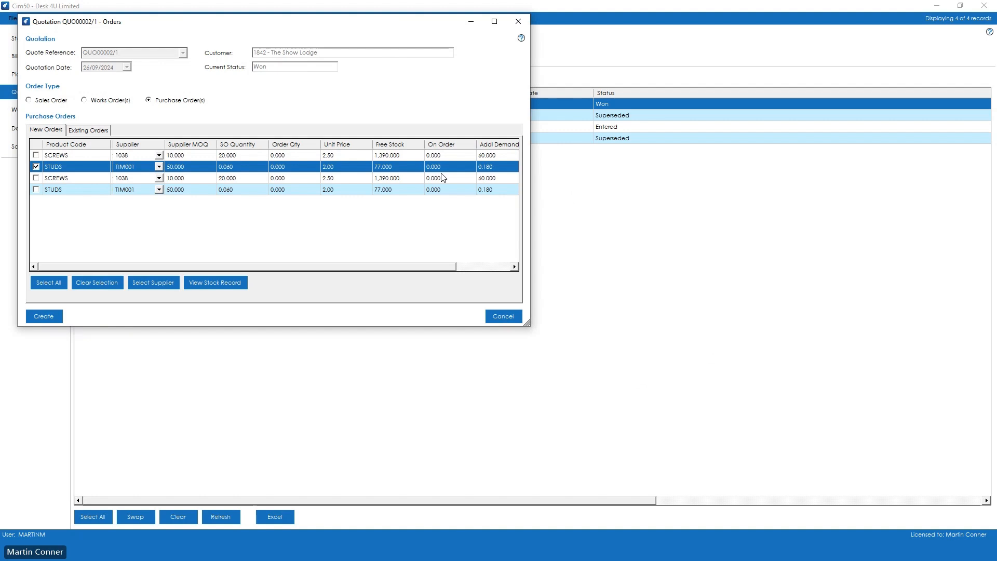
left_click_drag(447, 266, 508, 268)
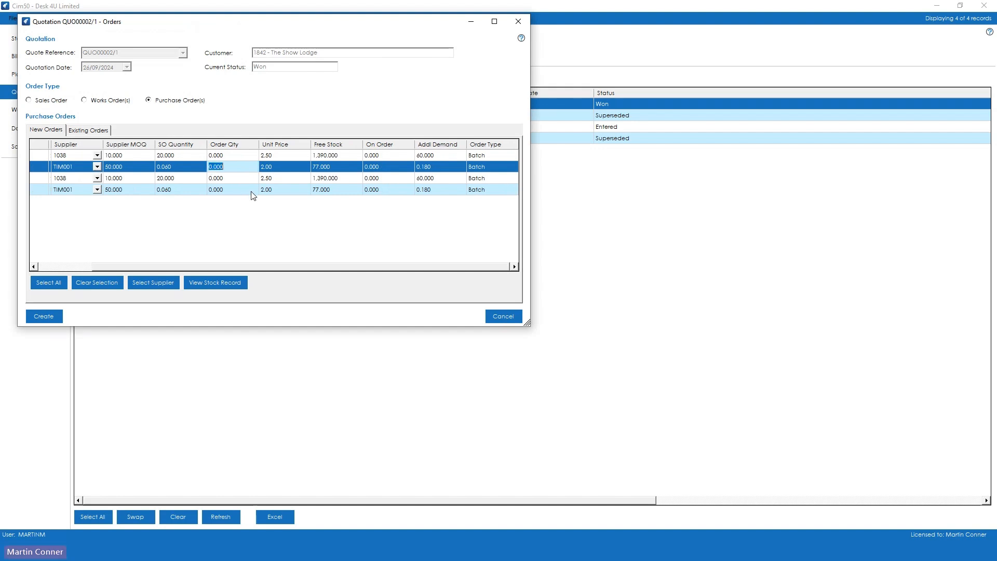
type("50")
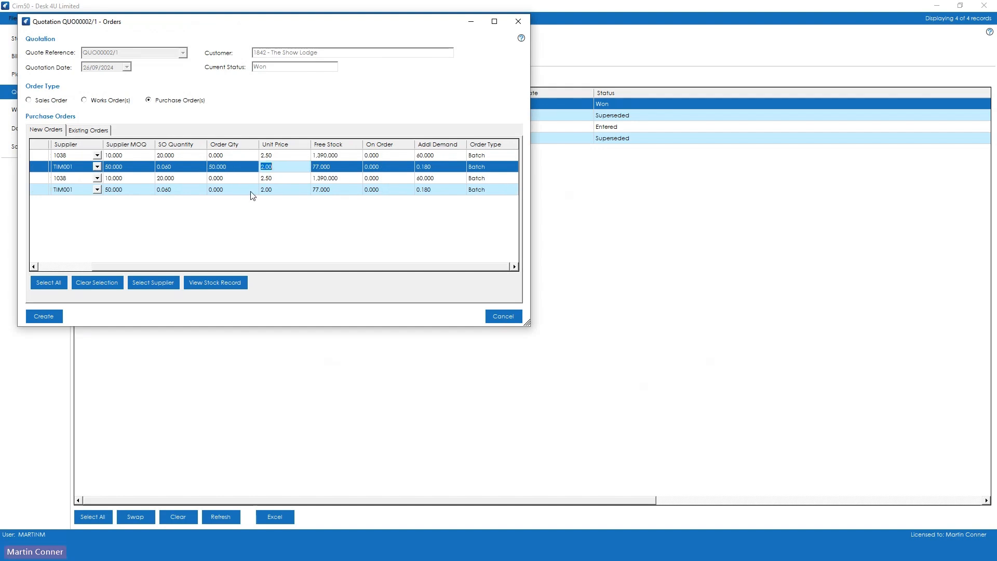
left_click(40, 315)
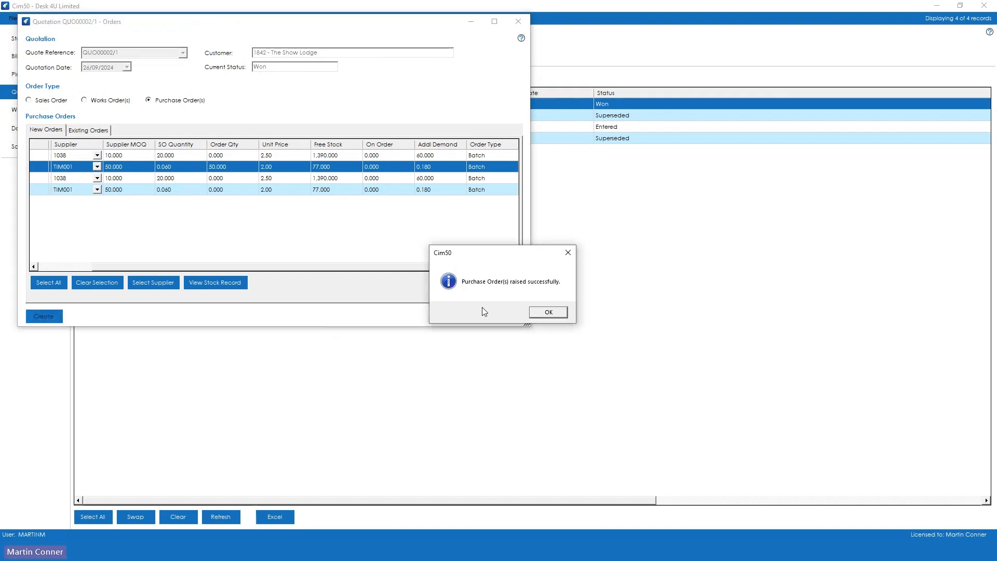
left_click(544, 313)
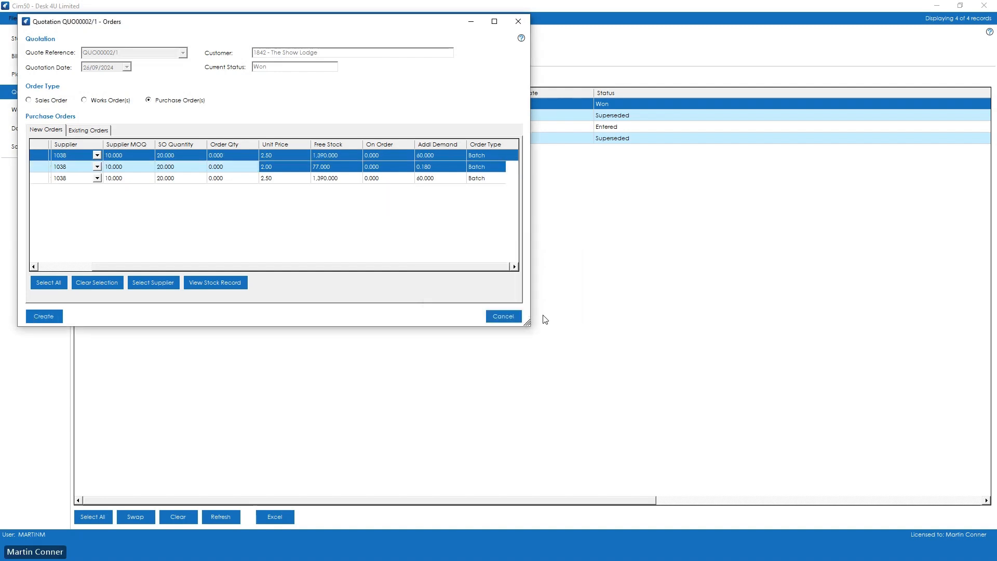
left_click(91, 131)
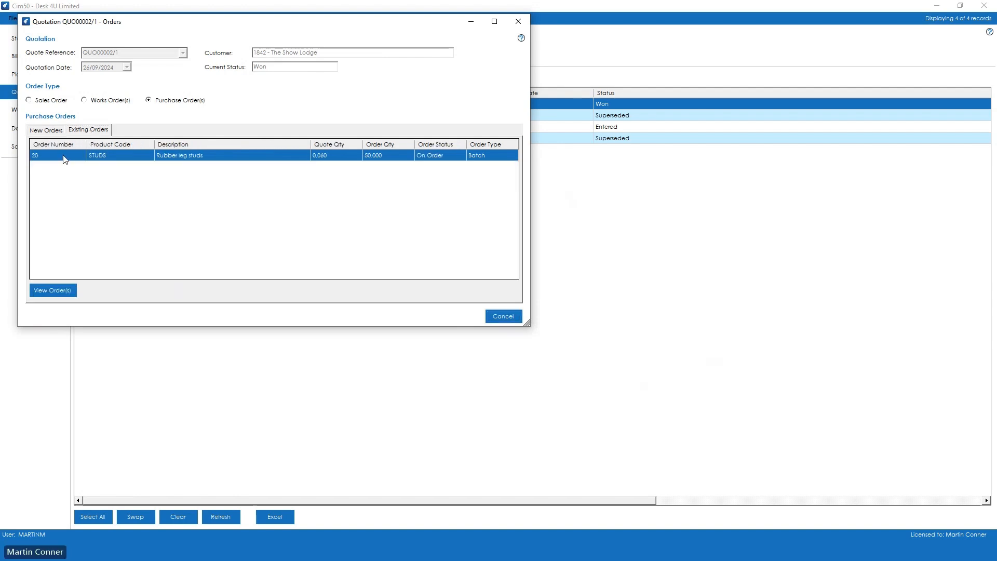
left_click(502, 316)
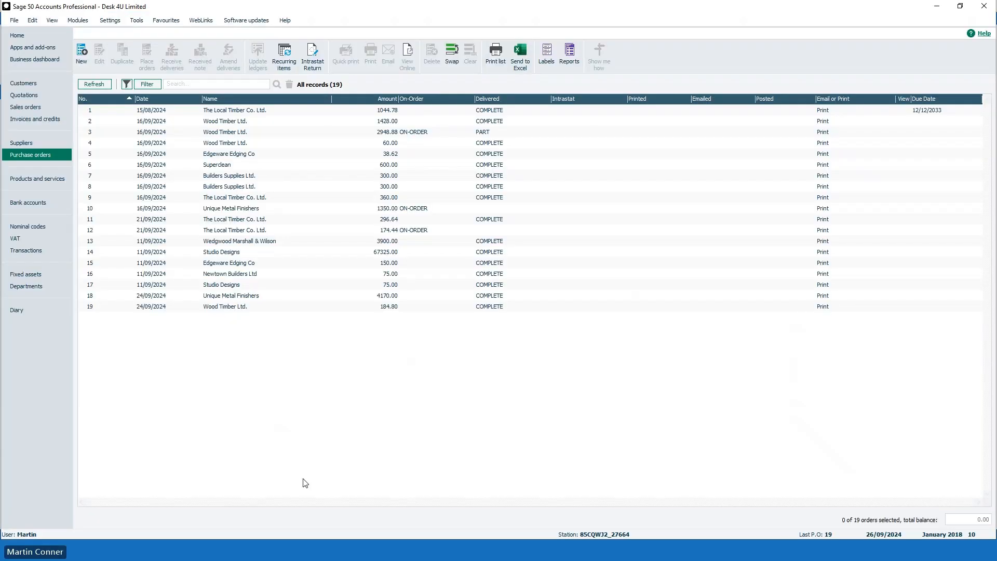
- In Sage 50 Accounts, list purchase orders newest first and review the new Wood Timber Ltd. order and its STUDS item line, without saving
left_click(122, 99)
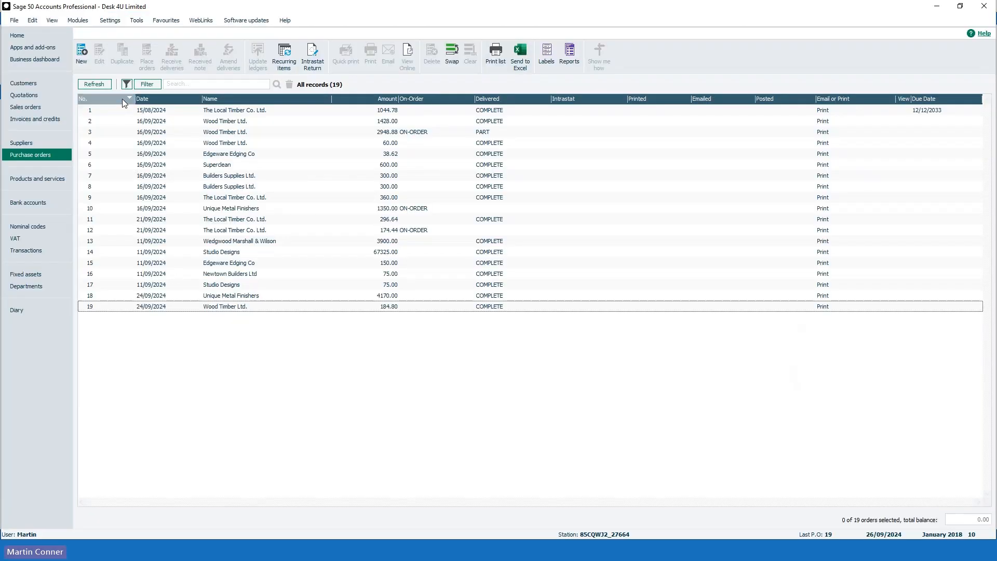
left_click(123, 111)
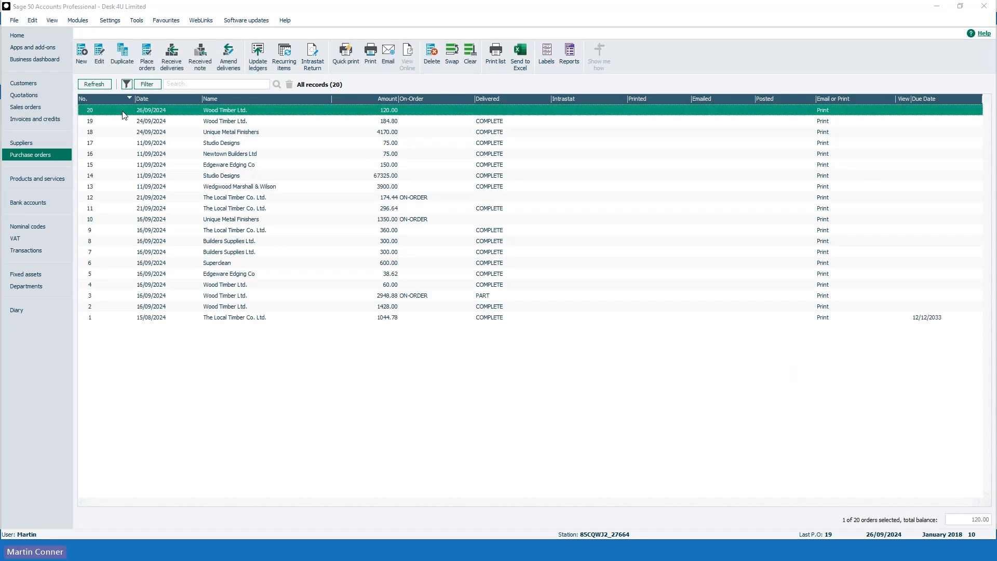
double_click(125, 116)
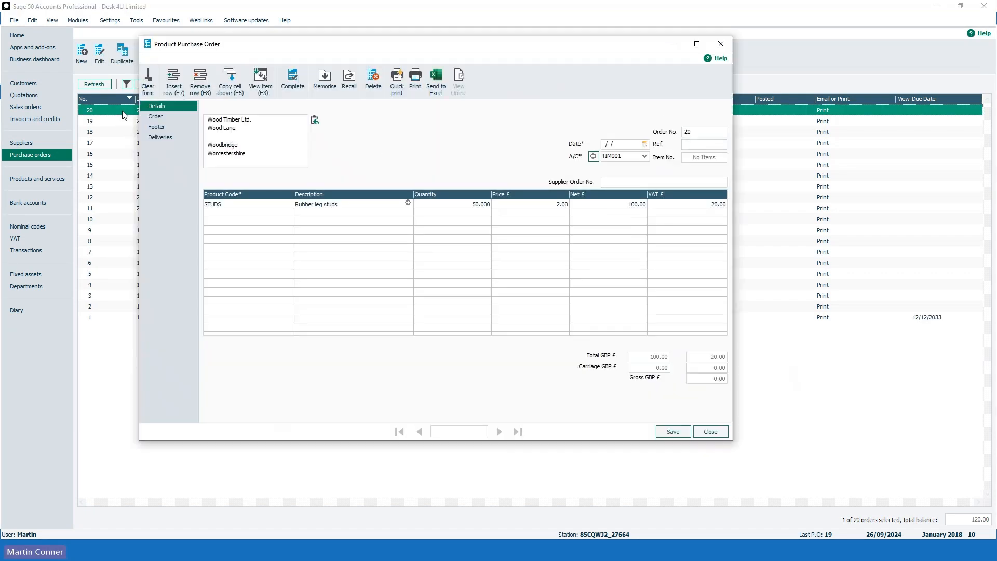
double_click(406, 203)
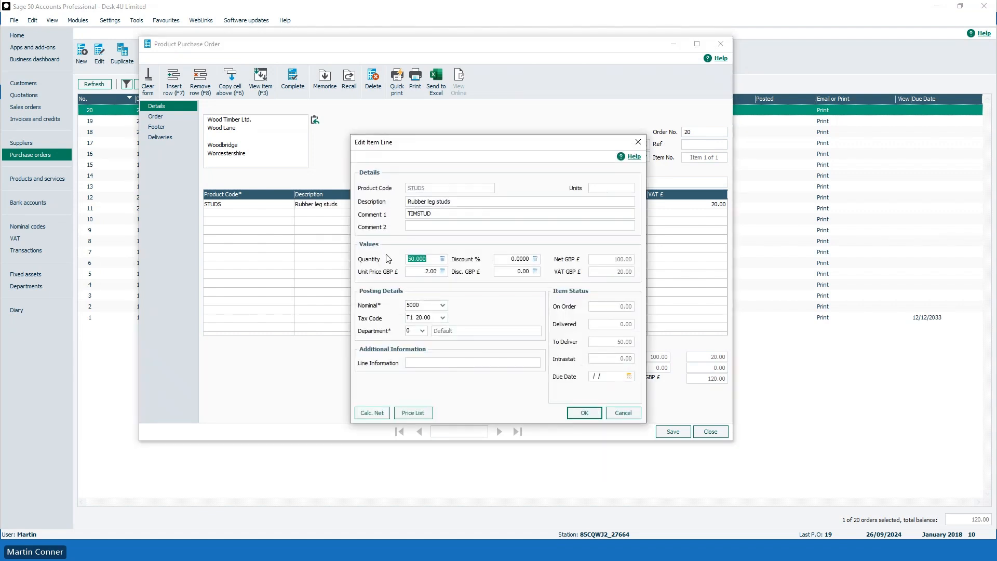
left_click(623, 414)
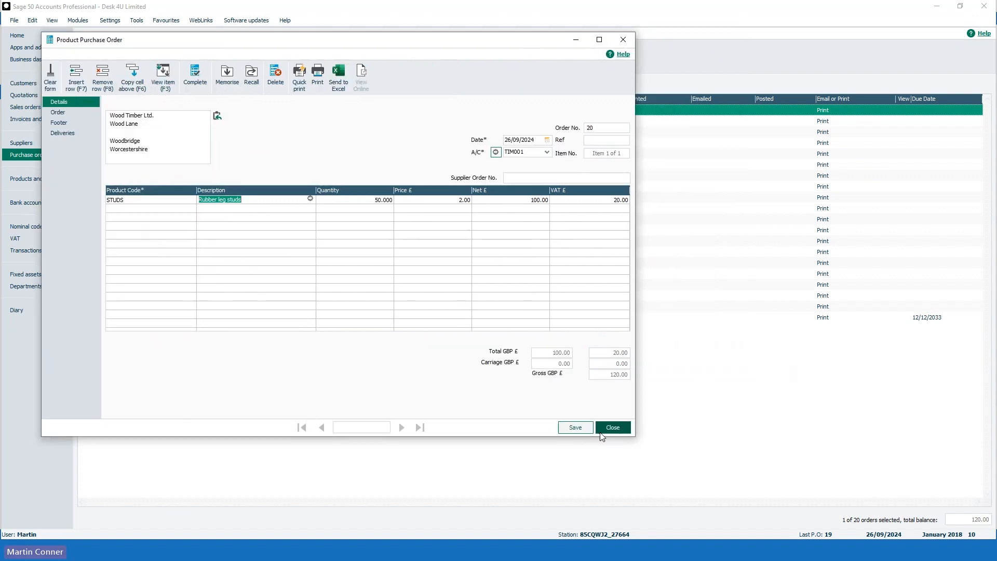
left_click(611, 431)
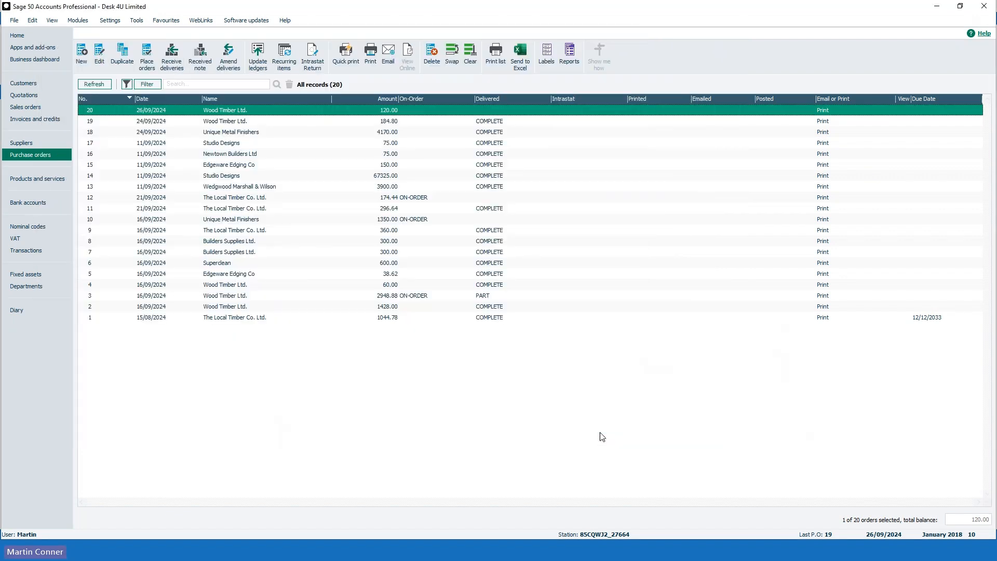
- Switch back to Cim50, list the works orders and review the Office Desk - Oak order's main details, linked sales order and components
left_click(938, 7)
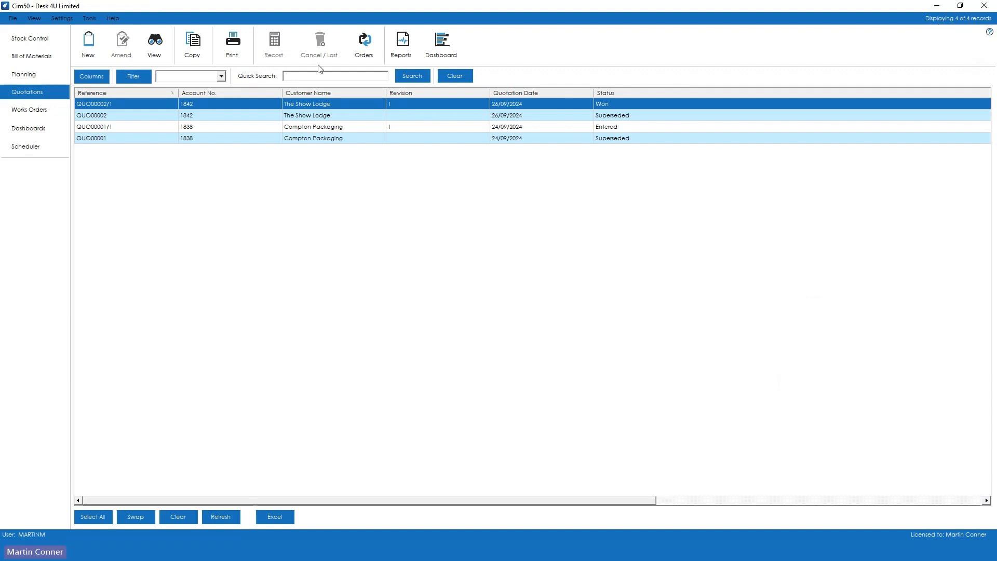
left_click(35, 108)
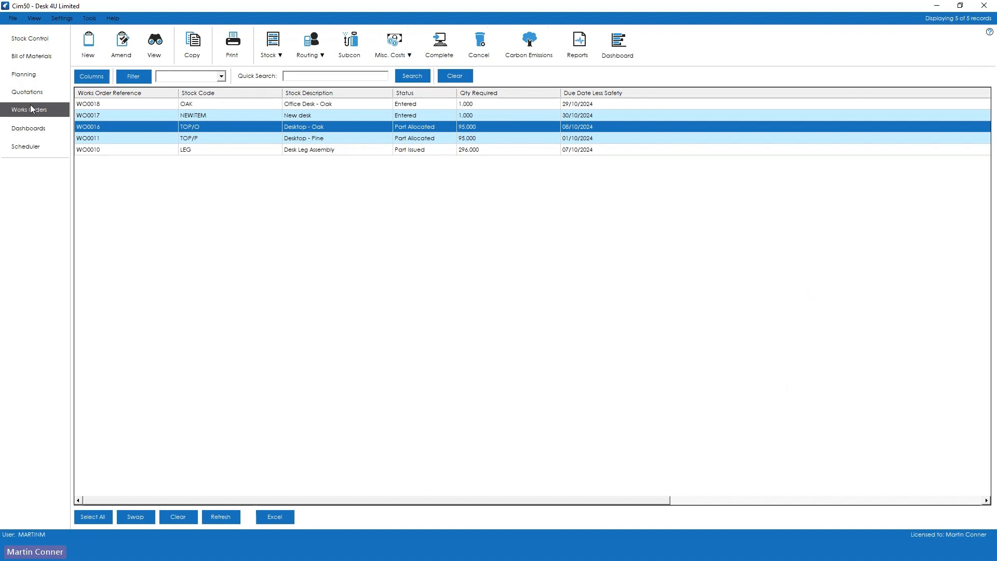
left_click(135, 104)
left_click(135, 116)
left_click(131, 106)
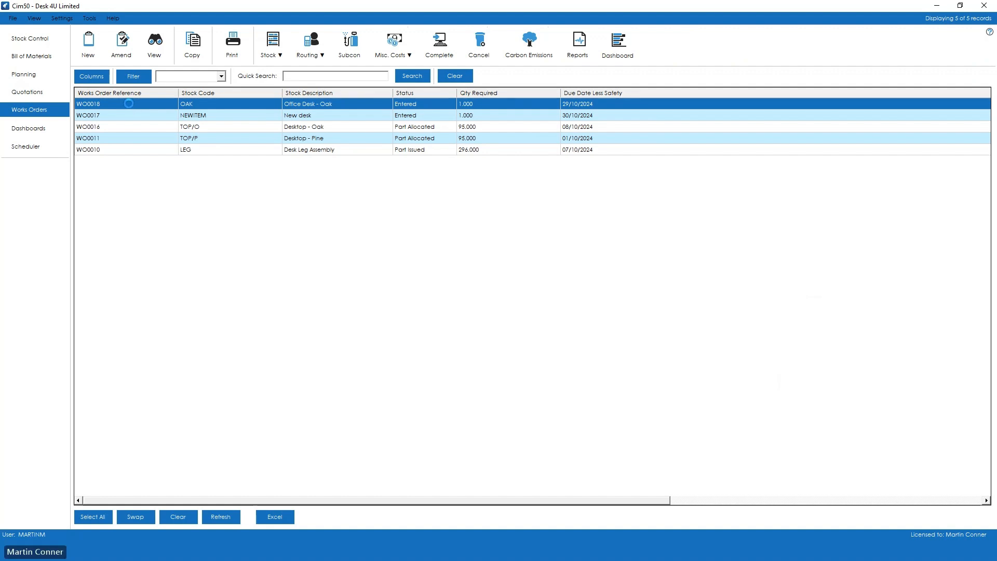
double_click(128, 104)
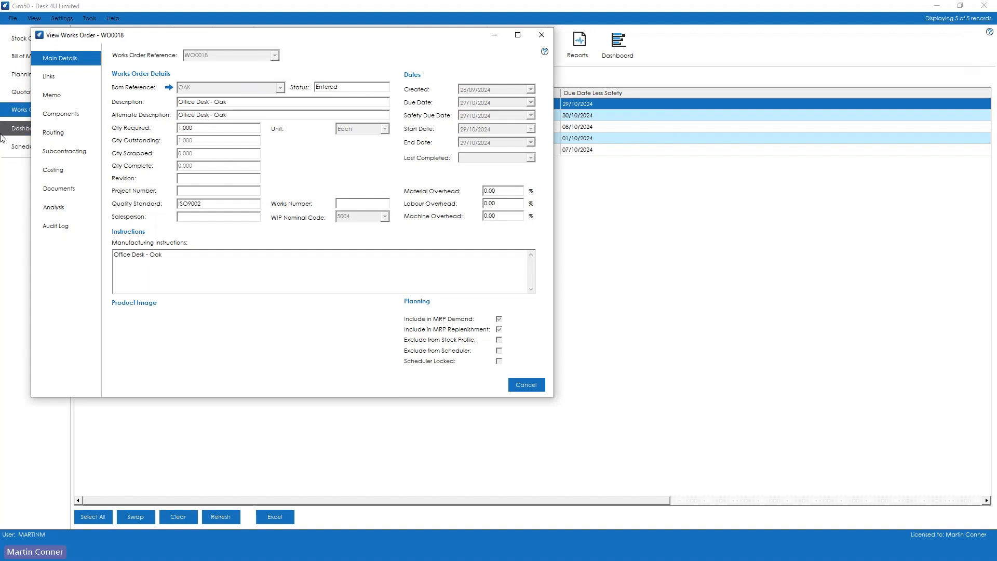
left_click(78, 81)
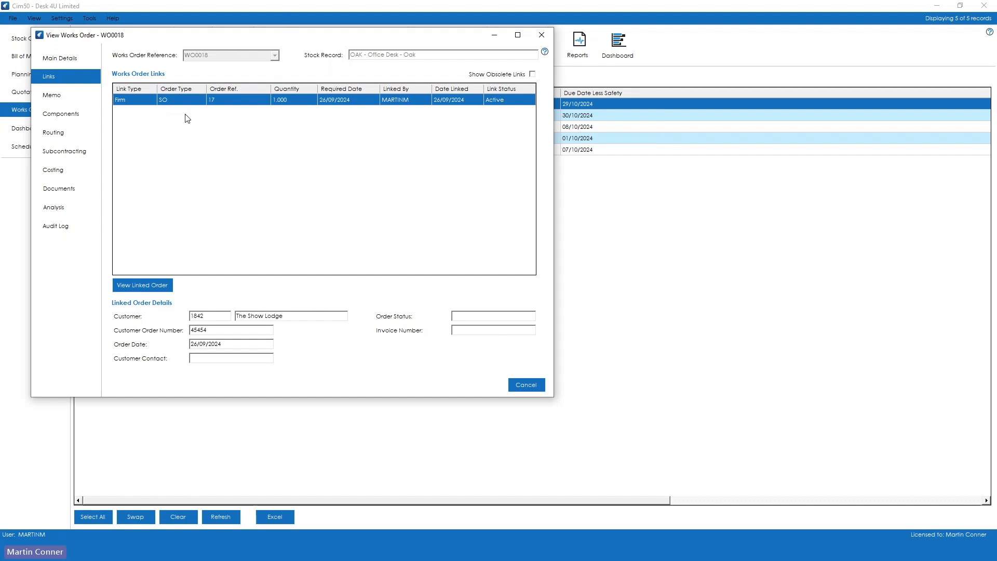
left_click(71, 116)
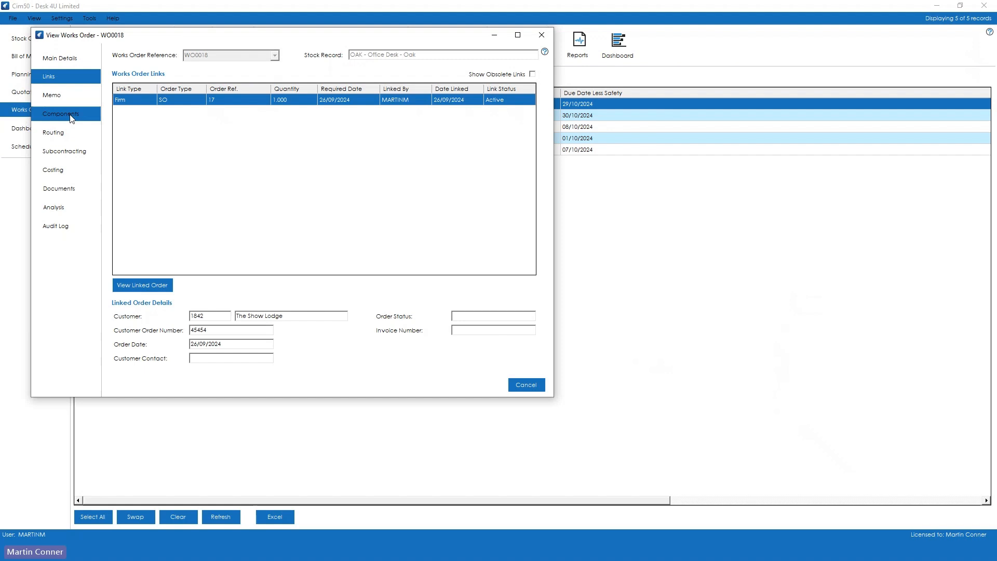
left_click(537, 384)
- View the New desk works order and examine its main details, sales order link and component requirements
left_click(158, 115)
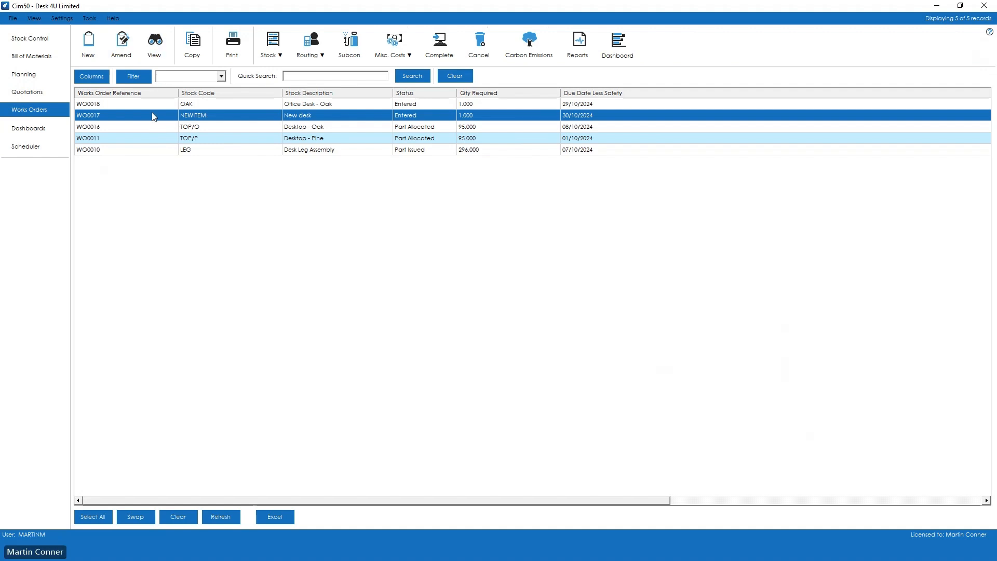
double_click(154, 117)
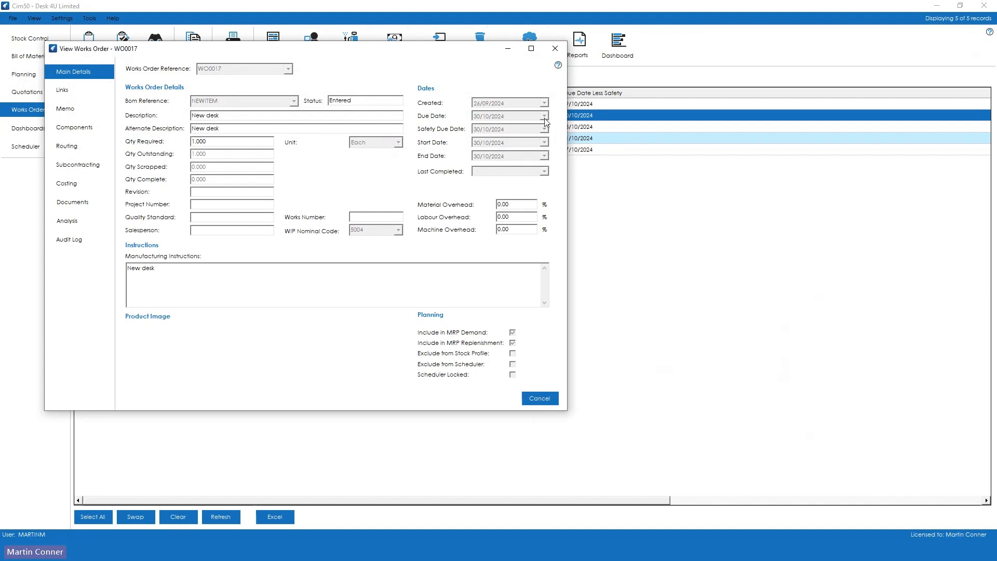
left_click(95, 88)
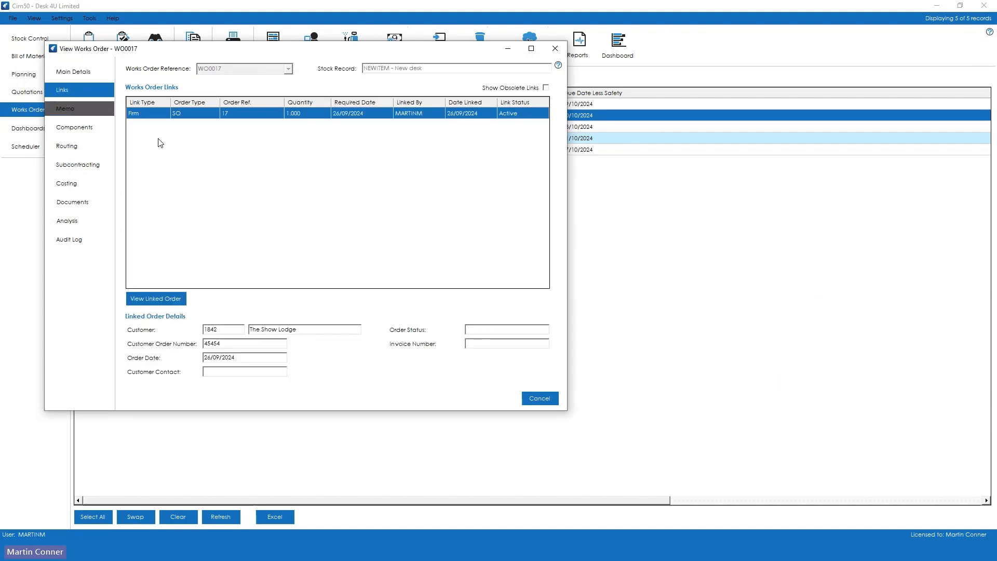
left_click(84, 127)
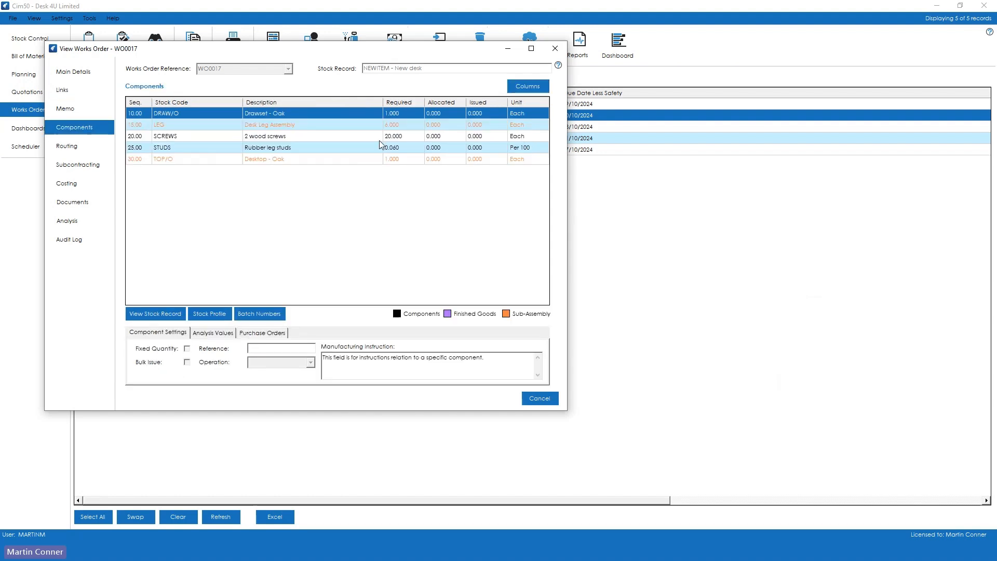